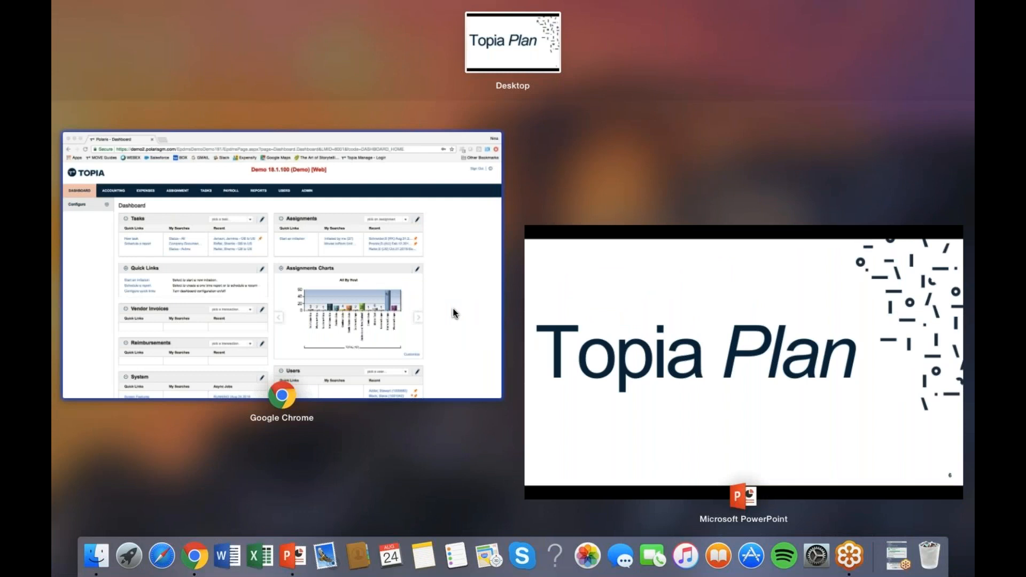
Bring the Chrome window showing the Topia Polaris dashboard to the front.
{"action": "left_click", "coordinate": [453, 313]}
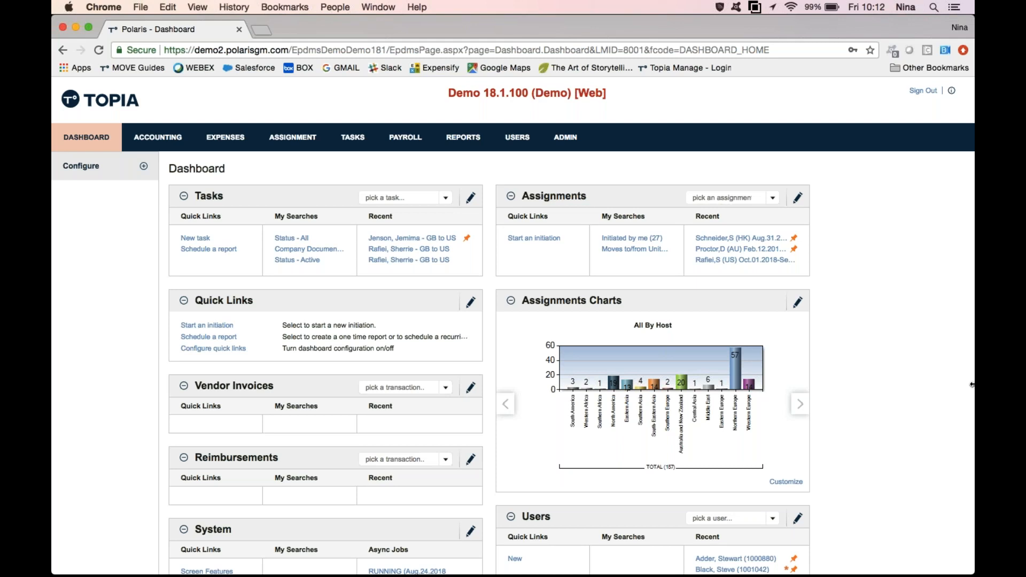
Launch a new initiation from the Assignments panel and open the Employment Status choices.
{"action": "left_click", "coordinate": [532, 239]}
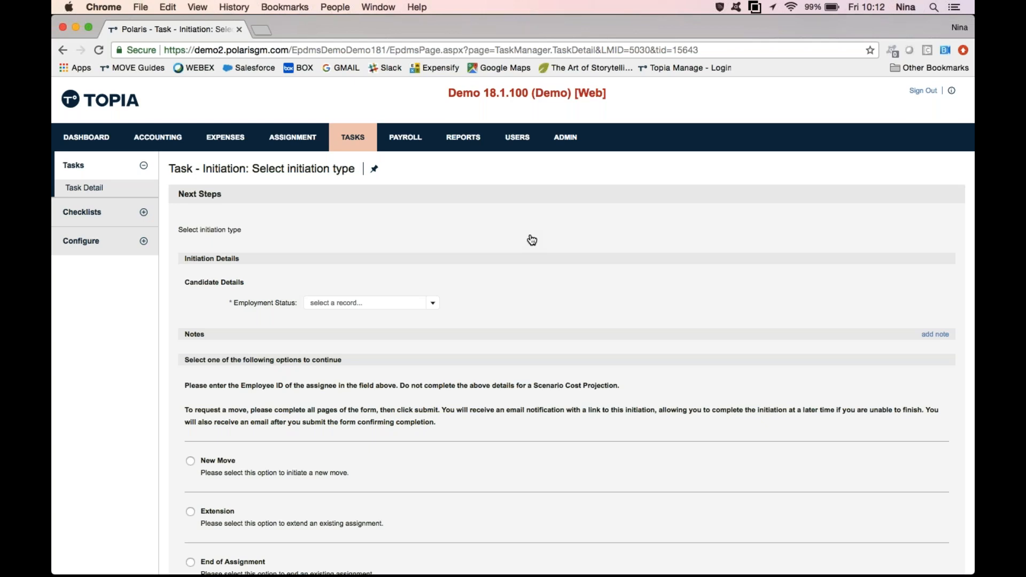
{"action": "left_click", "coordinate": [432, 303]}
Switch Employment Status from Current Employee to New Hire, discarding the stray Employee ID text.
{"action": "left_click", "coordinate": [412, 317]}
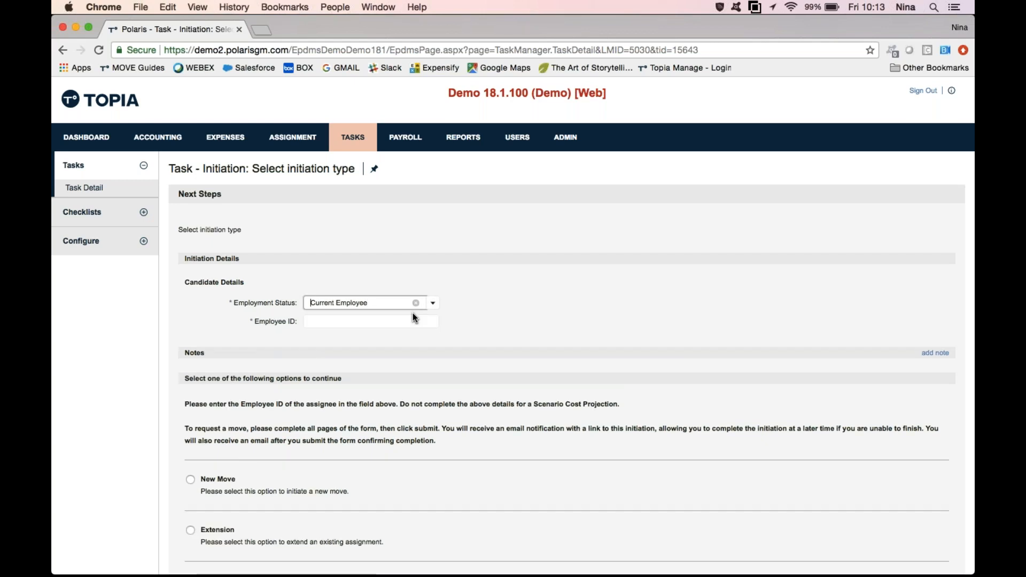
{"action": "left_click", "coordinate": [360, 324]}
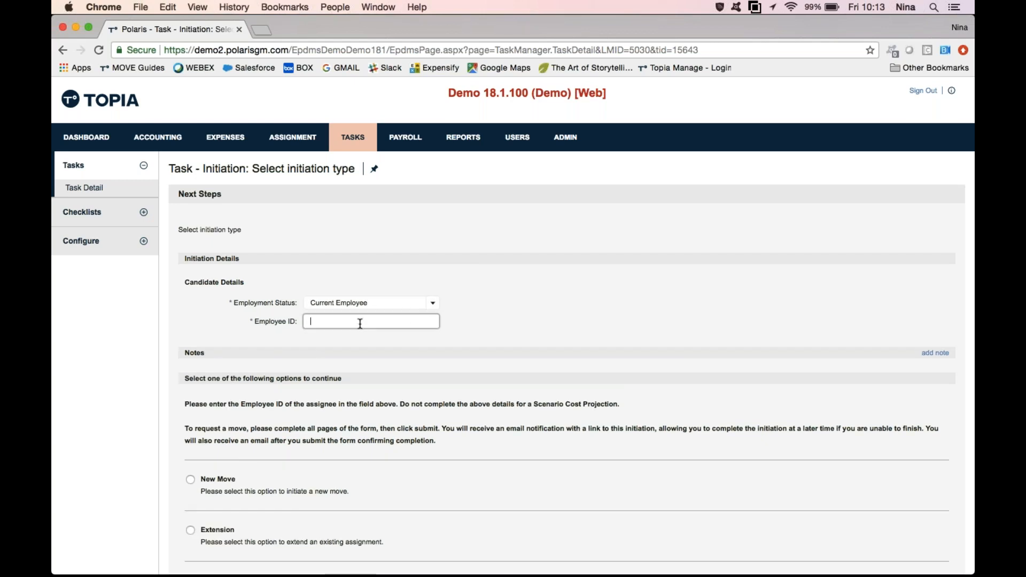
{"action": "type", "text": "uhjhk"}
{"action": "key", "text": "BackSpace"}
{"action": "key", "text": "BackSpace"}
{"action": "key", "text": "BackSpace"}
{"action": "key", "text": "BackSpace"}
{"action": "left_click", "coordinate": [432, 301]}
{"action": "left_click", "coordinate": [387, 353]}
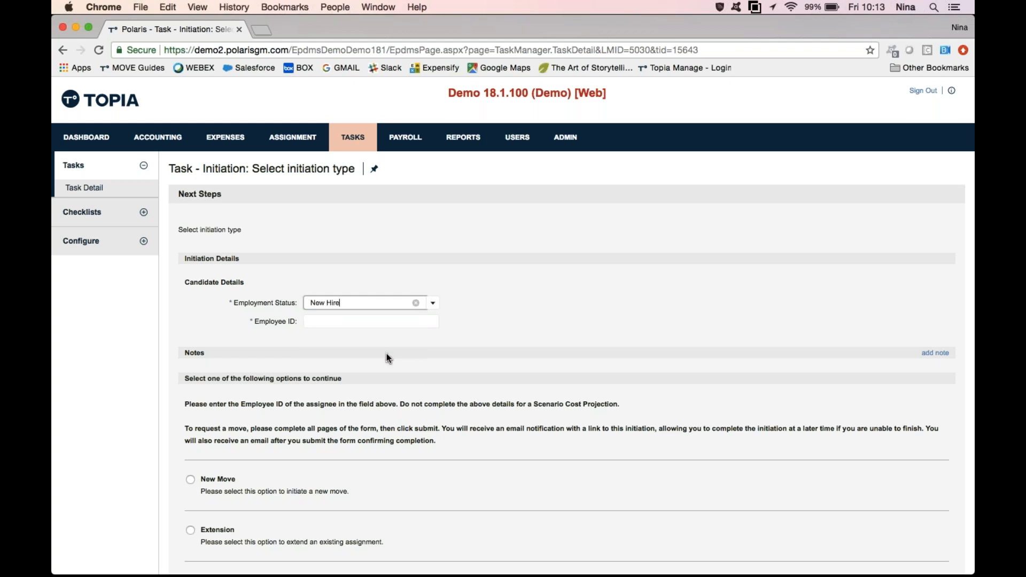
{"action": "scroll", "coordinate": [587, 316], "scroll_direction": "down", "scroll_amount": 5}
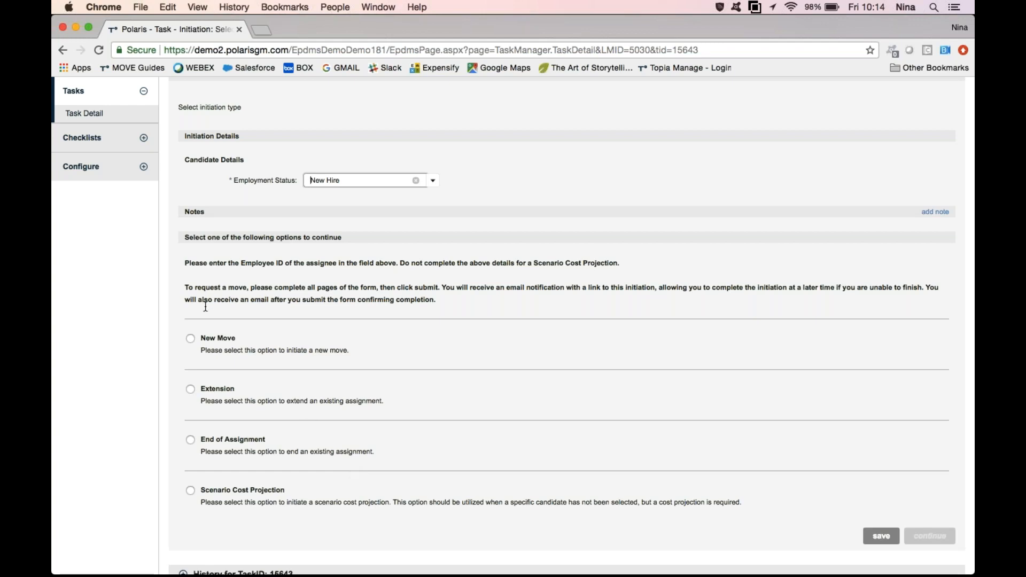
Choose New Move as the initiation type and continue to Employee Details.
{"action": "left_click", "coordinate": [190, 339]}
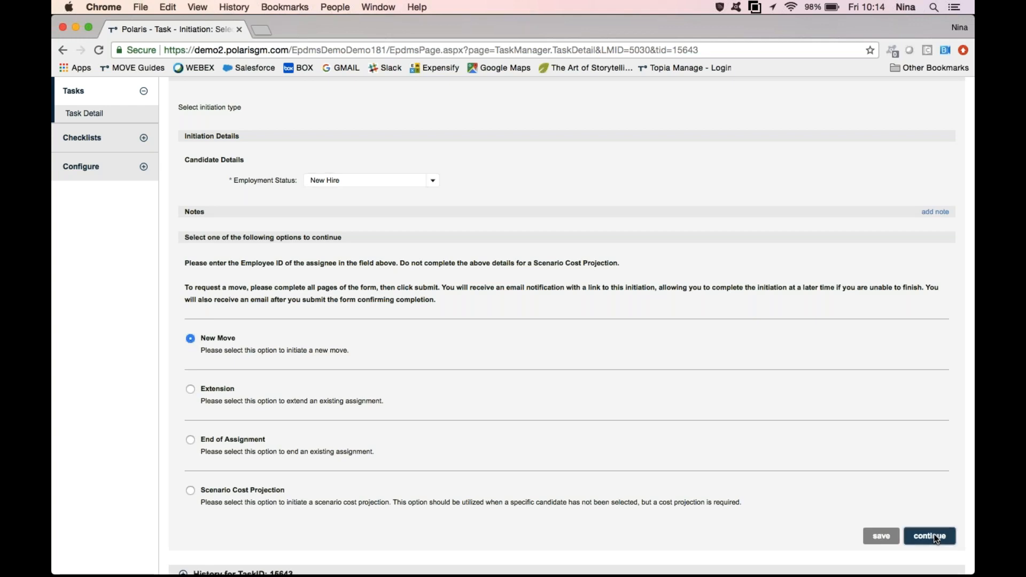
{"action": "left_click", "coordinate": [935, 538]}
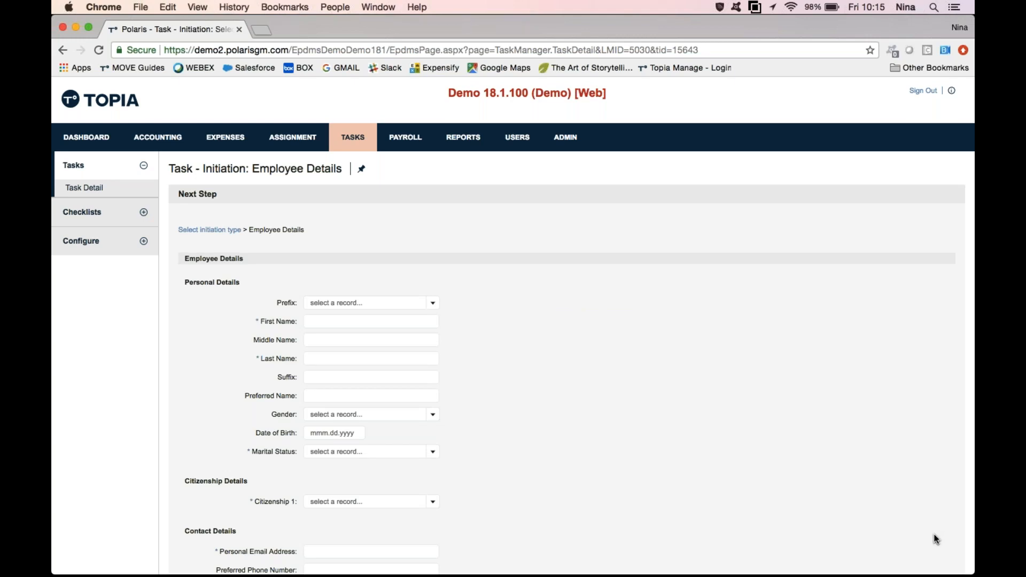
Enter the new hire's first and last name.
{"action": "left_click", "coordinate": [329, 323]}
{"action": "type", "text": "Dee"}
{"action": "left_click", "coordinate": [322, 357]}
{"action": "type", "text": "Lu"}
{"action": "left_click", "coordinate": [618, 401]}
{"action": "scroll", "coordinate": [617, 402], "scroll_direction": "down", "scroll_amount": 5}
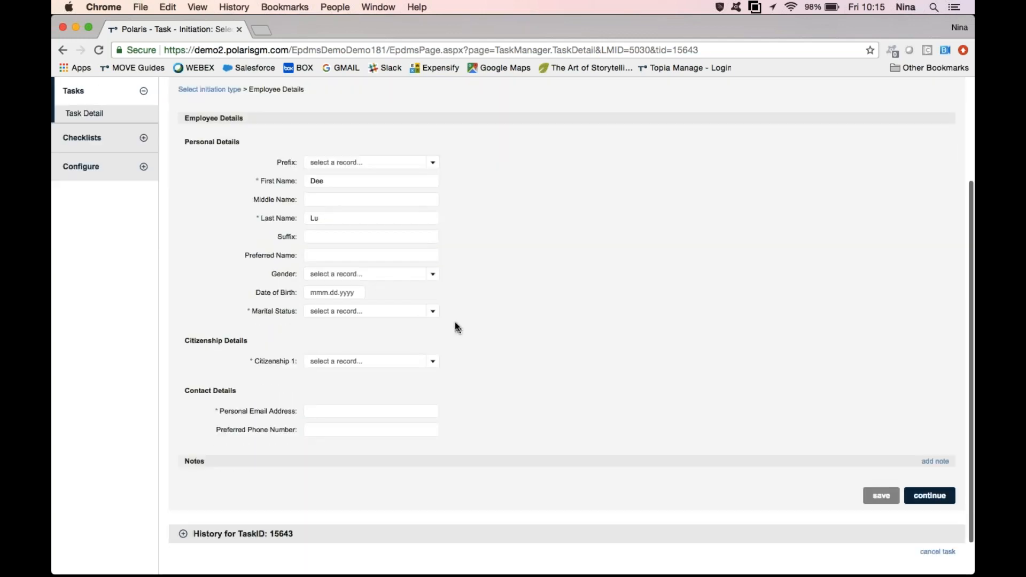
Set marital status to Single, citizenship to Denmark, and U.S. green card holder to No.
{"action": "left_click", "coordinate": [433, 315]}
{"action": "left_click", "coordinate": [391, 360]}
{"action": "left_click", "coordinate": [432, 361]}
{"action": "type", "text": "de"}
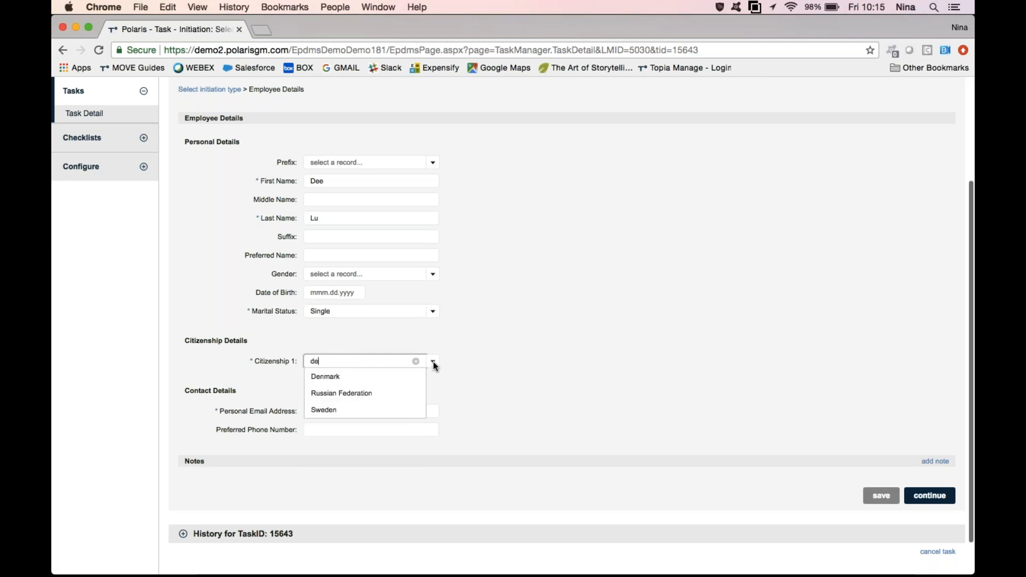
{"action": "left_click", "coordinate": [402, 378]}
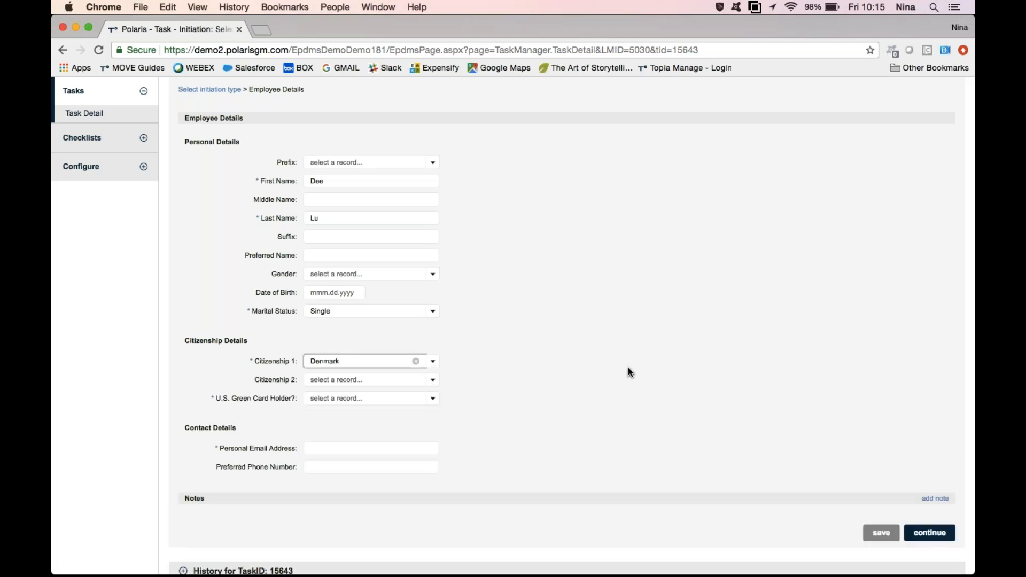
{"action": "left_click", "coordinate": [433, 398]}
{"action": "left_click", "coordinate": [404, 430]}
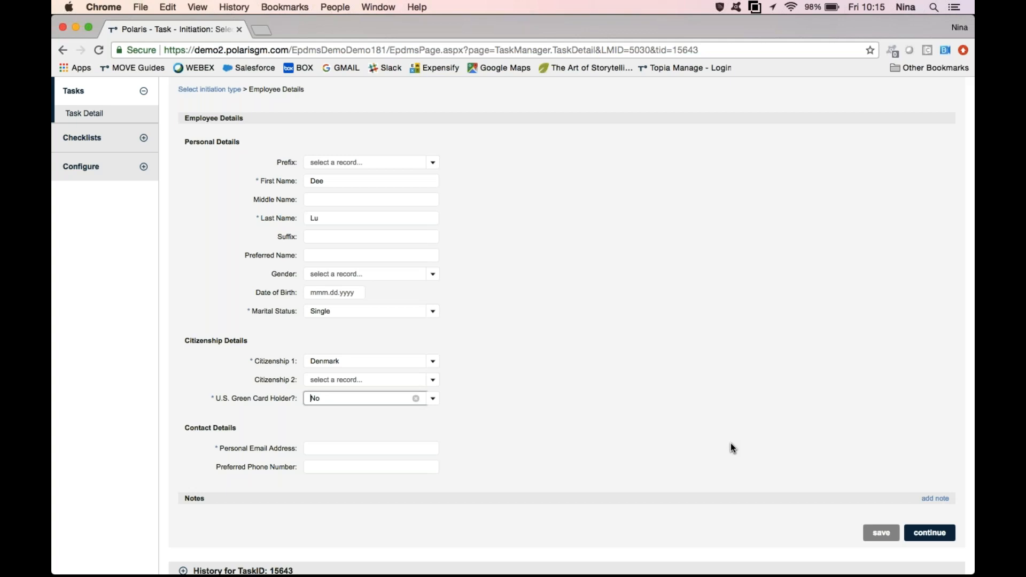
Fill in the personal email address, adding a plus-tag to the autofilled address, and continue.
{"action": "left_click", "coordinate": [367, 447]}
{"action": "type", "text": "nin"}
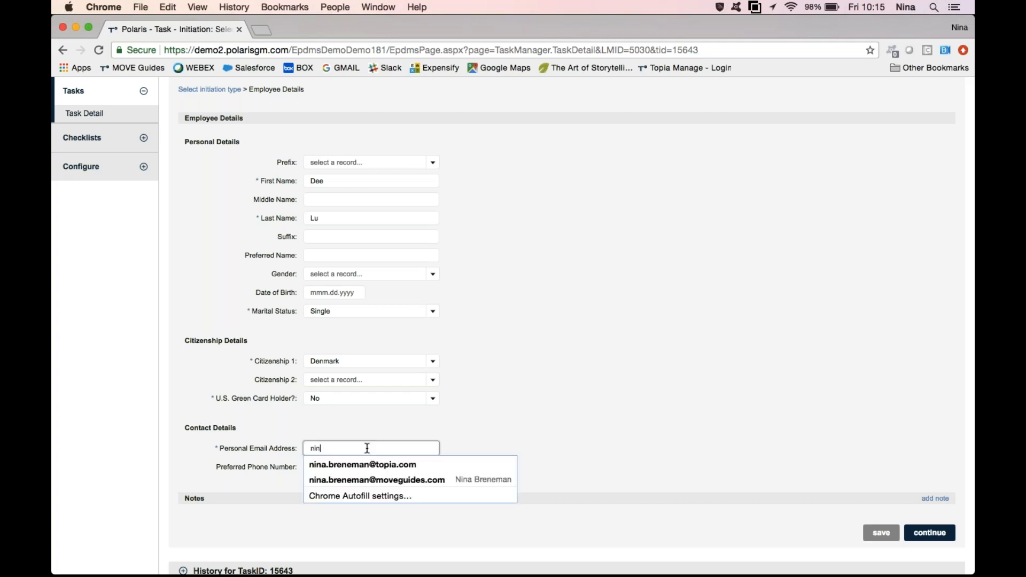
{"action": "key", "text": "Down"}
{"action": "key", "text": "Return"}
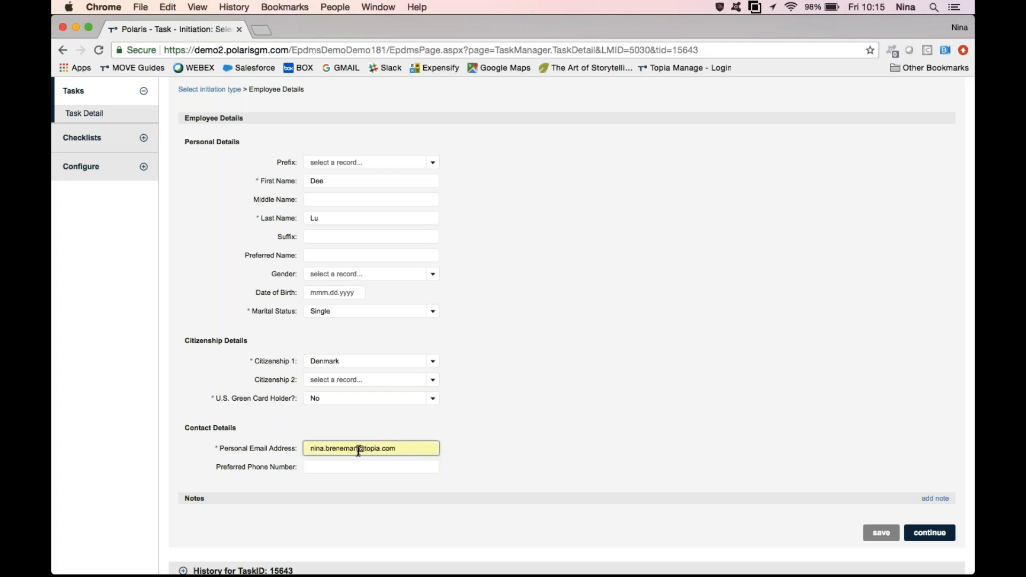
{"action": "left_click", "coordinate": [359, 449]}
{"action": "type", "text": "+deelu"}
{"action": "left_click", "coordinate": [586, 433]}
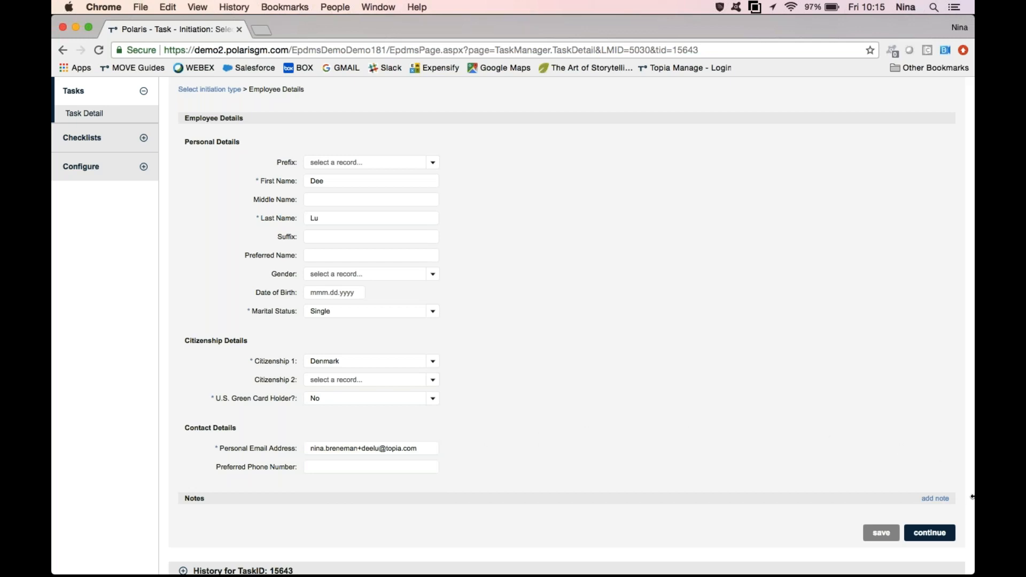
{"action": "left_click", "coordinate": [935, 528]}
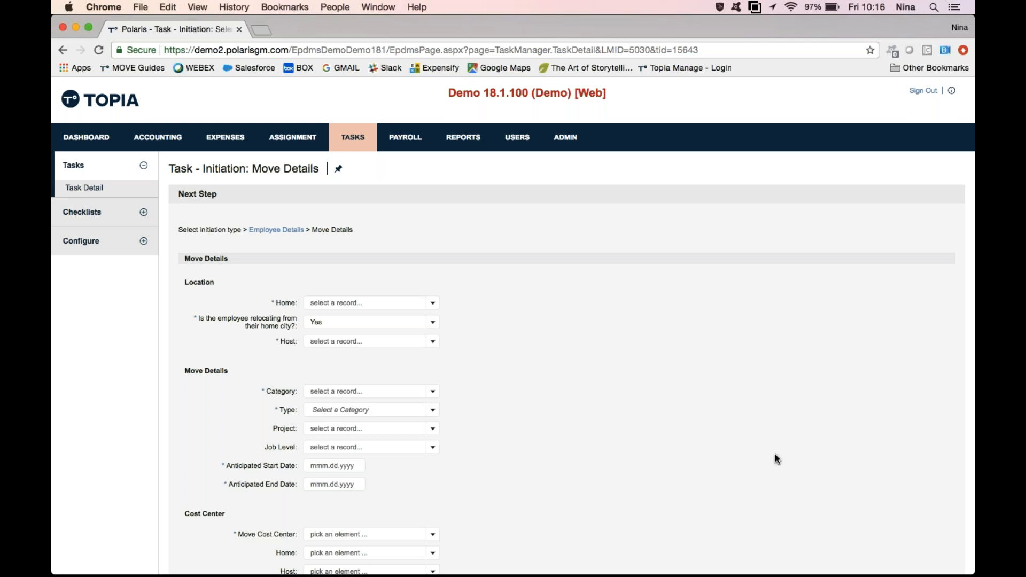
Set home location to London, United Kingdom and host location to New York, NY, United States.
{"action": "scroll", "coordinate": [774, 455], "scroll_direction": "down", "scroll_amount": 2}
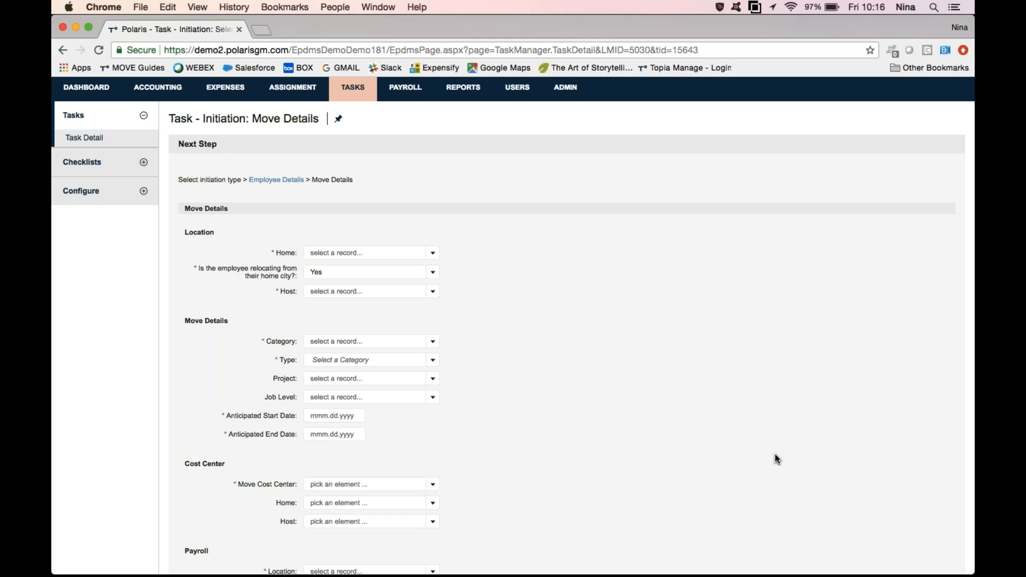
{"action": "left_click", "coordinate": [432, 253]}
{"action": "type", "text": "united kin"}
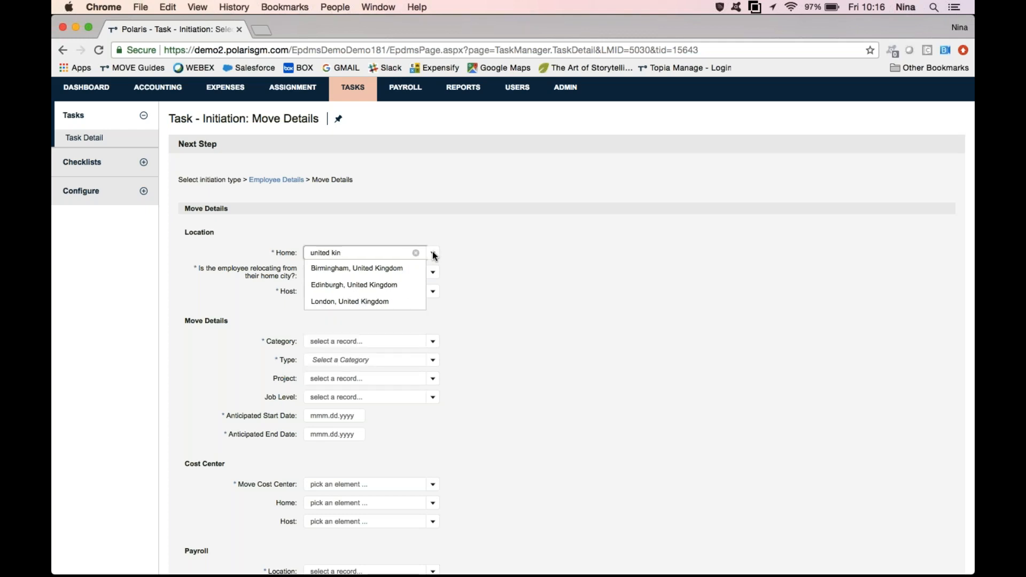
{"action": "left_click", "coordinate": [374, 301]}
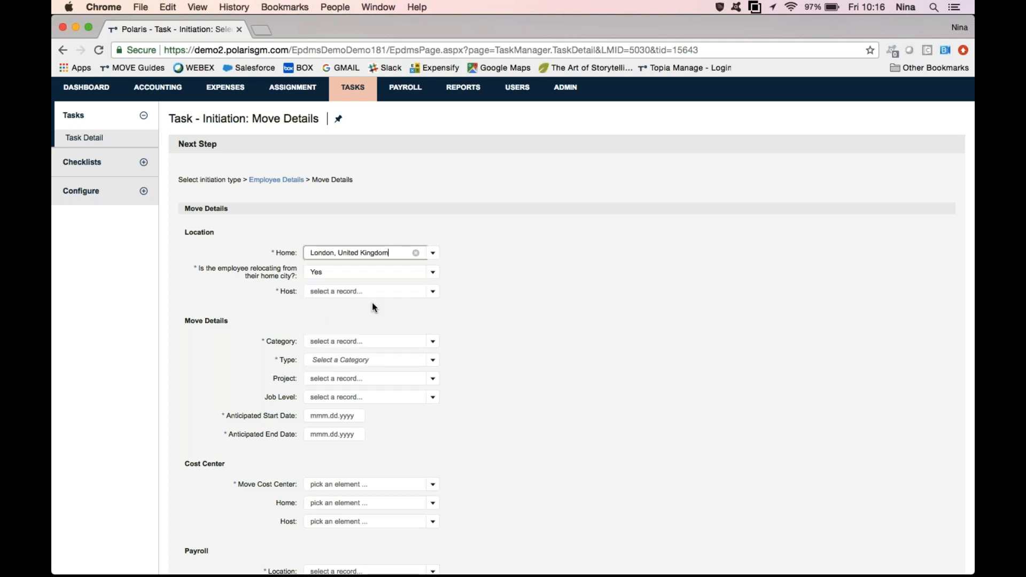
{"action": "left_click", "coordinate": [433, 294]}
{"action": "type", "text": "uni"}
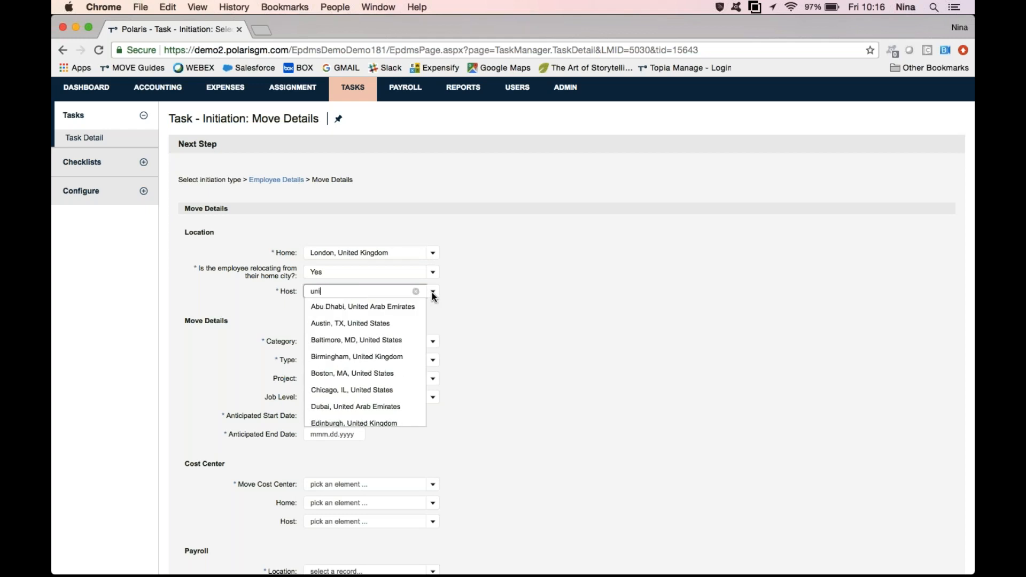
{"action": "type", "text": "ti"}
{"action": "key", "text": "BackSpace"}
{"action": "key", "text": "BackSpace"}
{"action": "type", "text": "ted"}
{"action": "key", "text": "BackSpace"}
{"action": "key", "text": "BackSpace"}
{"action": "key", "text": "BackSpace"}
{"action": "key", "text": "BackSpace"}
{"action": "key", "text": "BackSpace"}
{"action": "key", "text": "BackSpace"}
{"action": "type", "text": "new"}
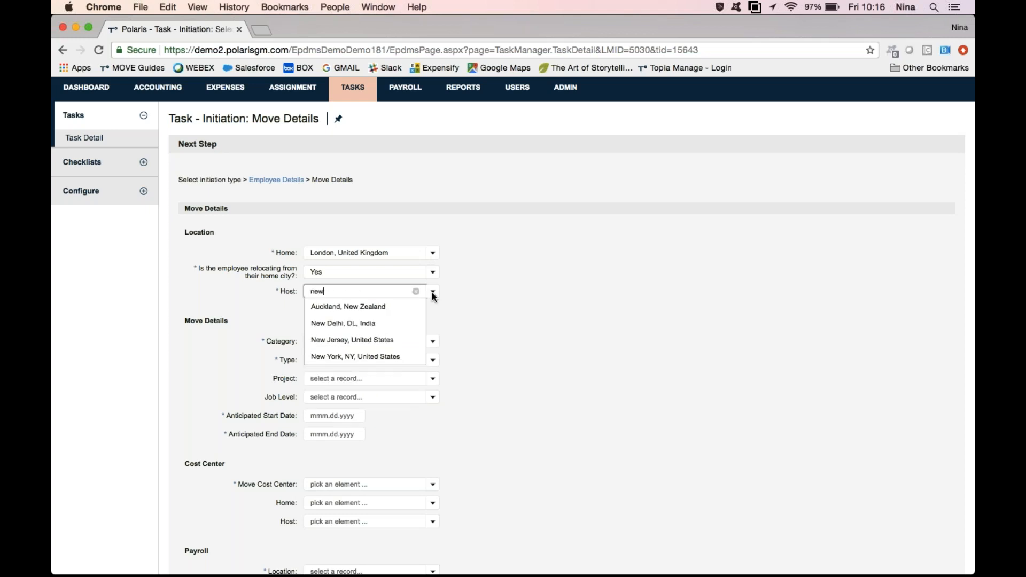
{"action": "left_click", "coordinate": [394, 357]}
Set the move category to Long Term and the move type to LTA.
{"action": "scroll", "coordinate": [611, 335], "scroll_direction": "down", "scroll_amount": 4}
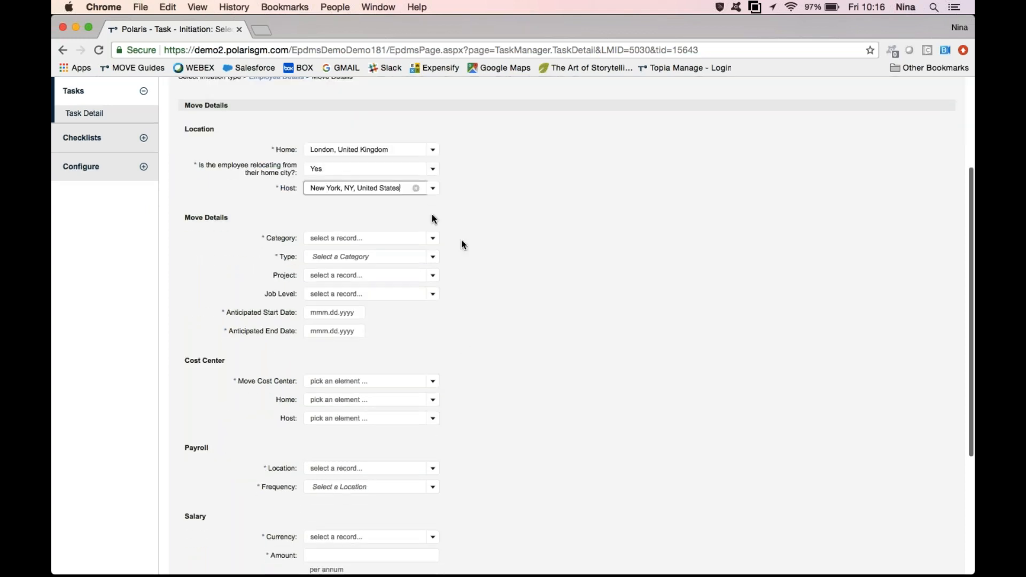
{"action": "left_click", "coordinate": [432, 240]}
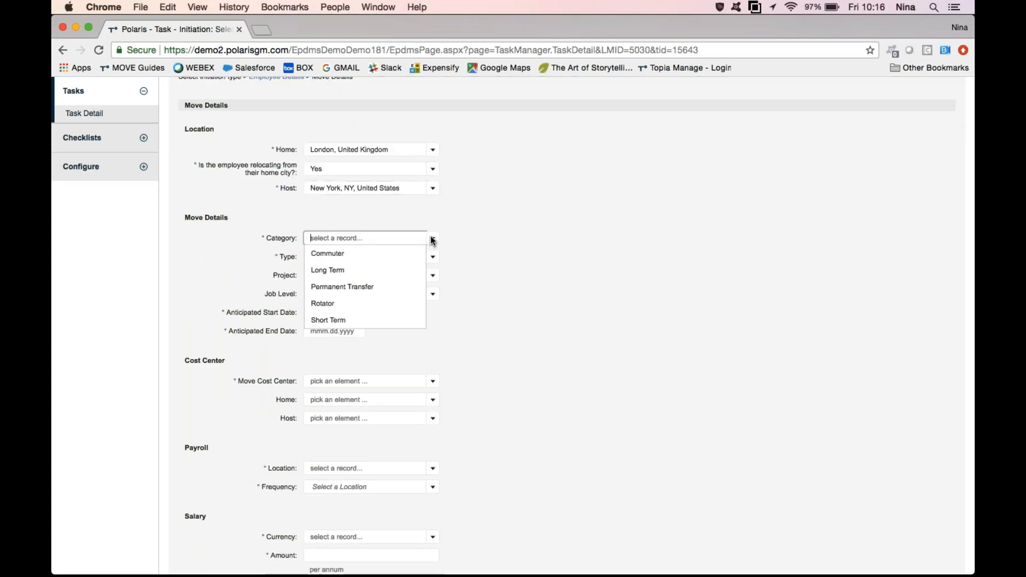
{"action": "left_click", "coordinate": [369, 274]}
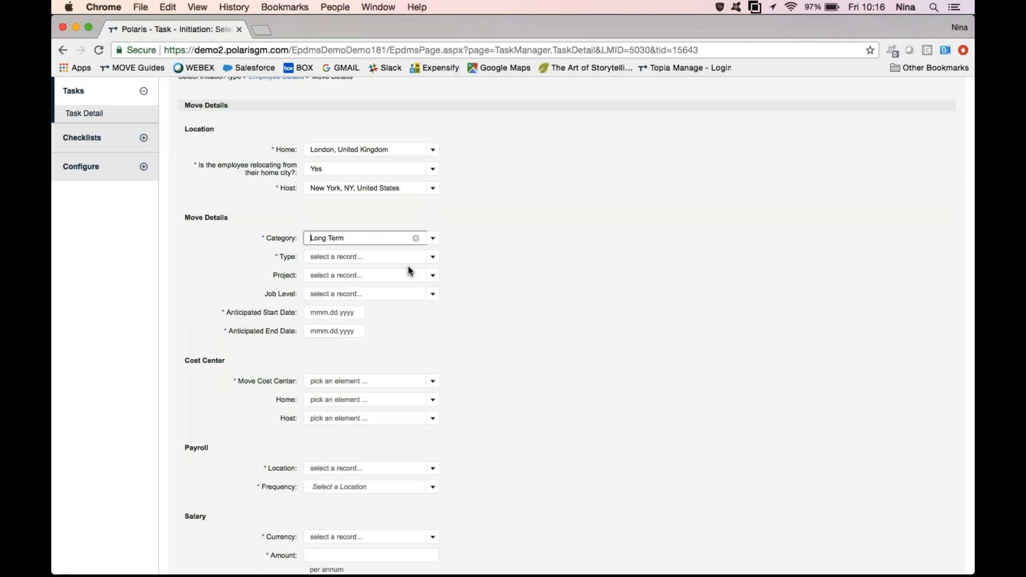
{"action": "left_click", "coordinate": [433, 258]}
{"action": "left_click", "coordinate": [386, 276]}
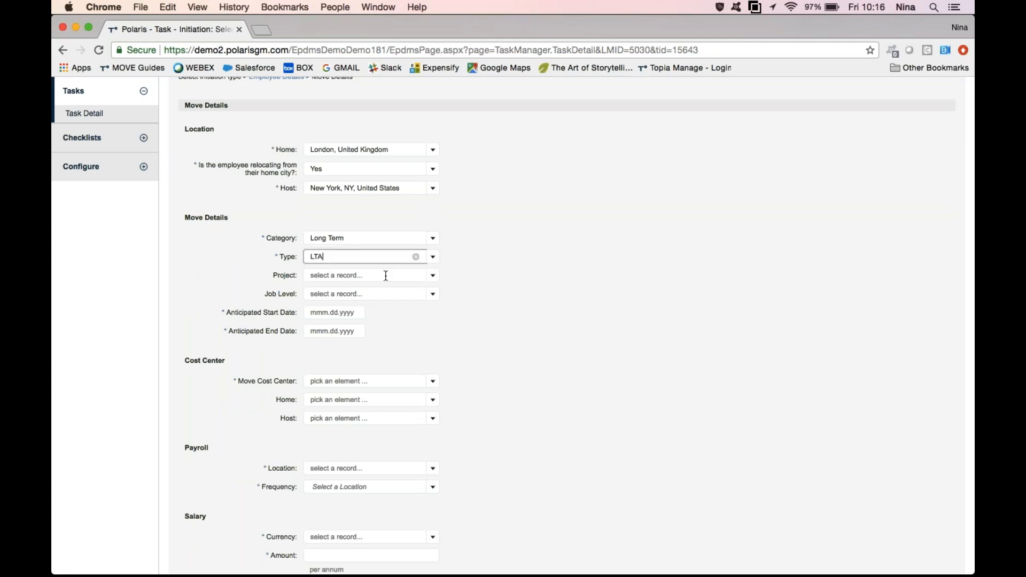
Set the move dates from Nov.01.2018 to Oct.31.2021.
{"action": "left_click", "coordinate": [332, 315]}
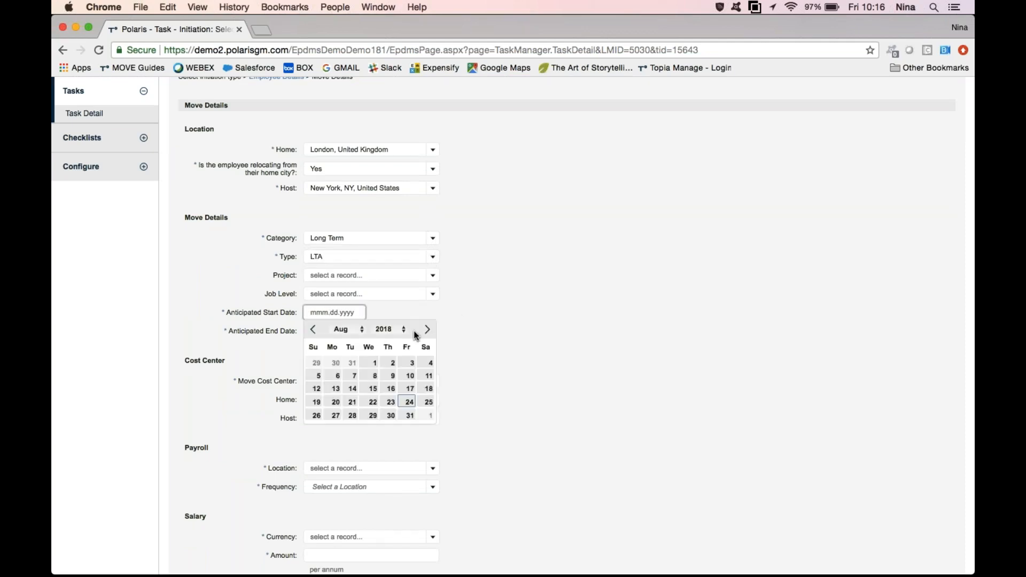
{"action": "left_click", "coordinate": [427, 330]}
{"action": "left_click", "coordinate": [427, 329]}
{"action": "left_click", "coordinate": [427, 330]}
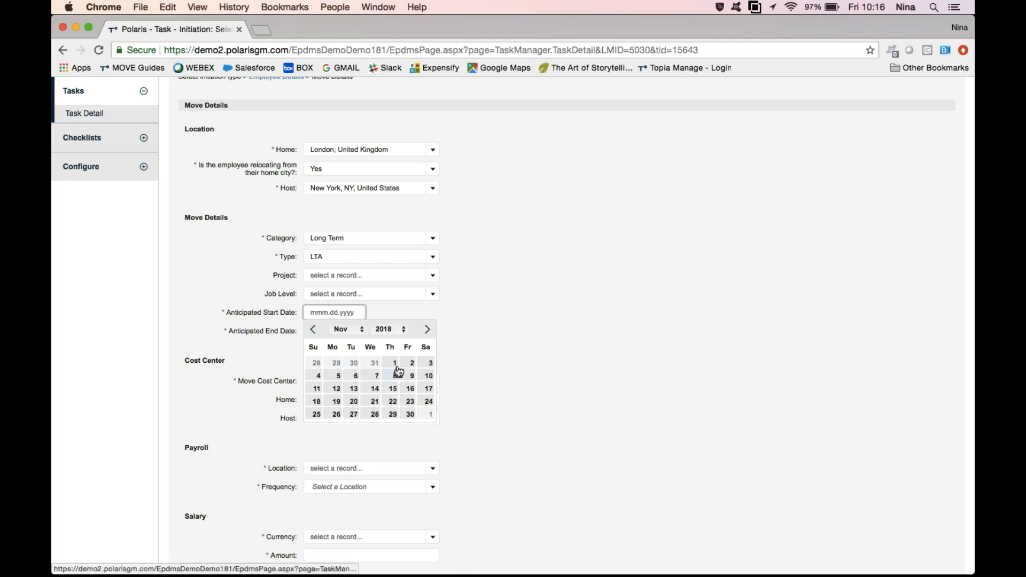
{"action": "left_click", "coordinate": [393, 363]}
{"action": "left_click", "coordinate": [360, 334]}
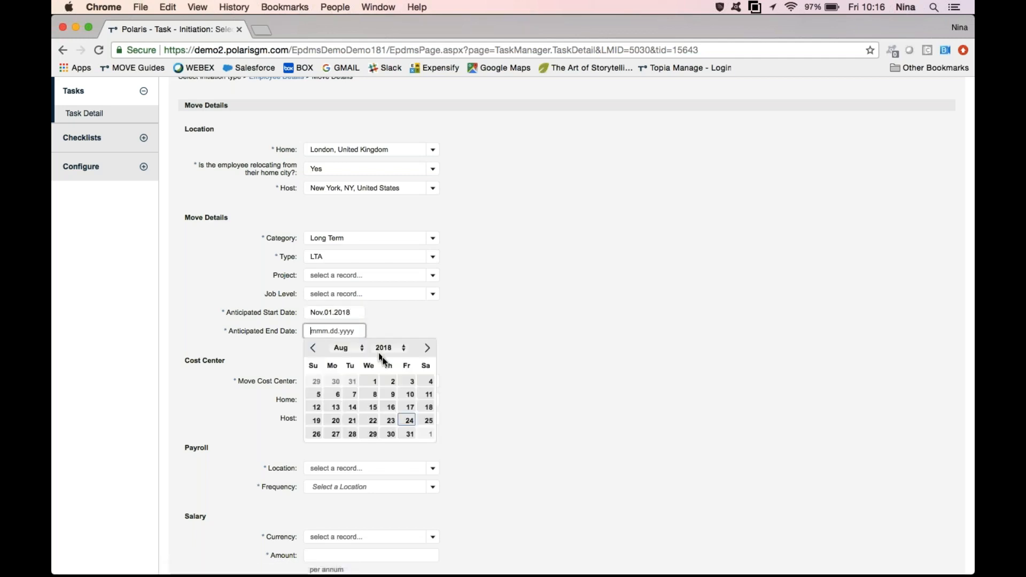
{"action": "left_click", "coordinate": [405, 349]}
{"action": "left_click", "coordinate": [395, 319]}
{"action": "left_click", "coordinate": [426, 348]}
{"action": "left_click", "coordinate": [427, 348]}
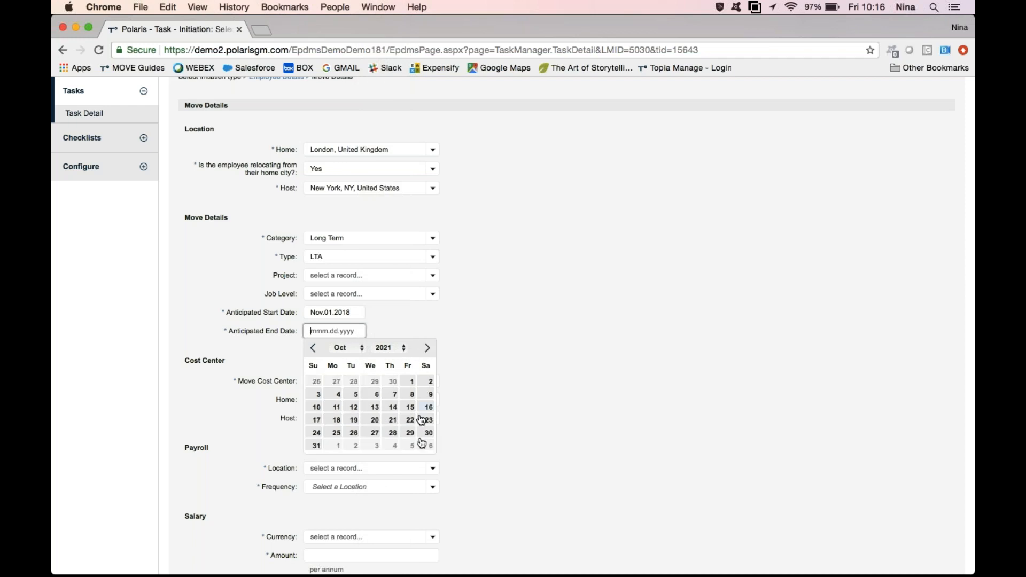
{"action": "left_click", "coordinate": [316, 447]}
{"action": "scroll", "coordinate": [614, 438], "scroll_direction": "down", "scroll_amount": 5}
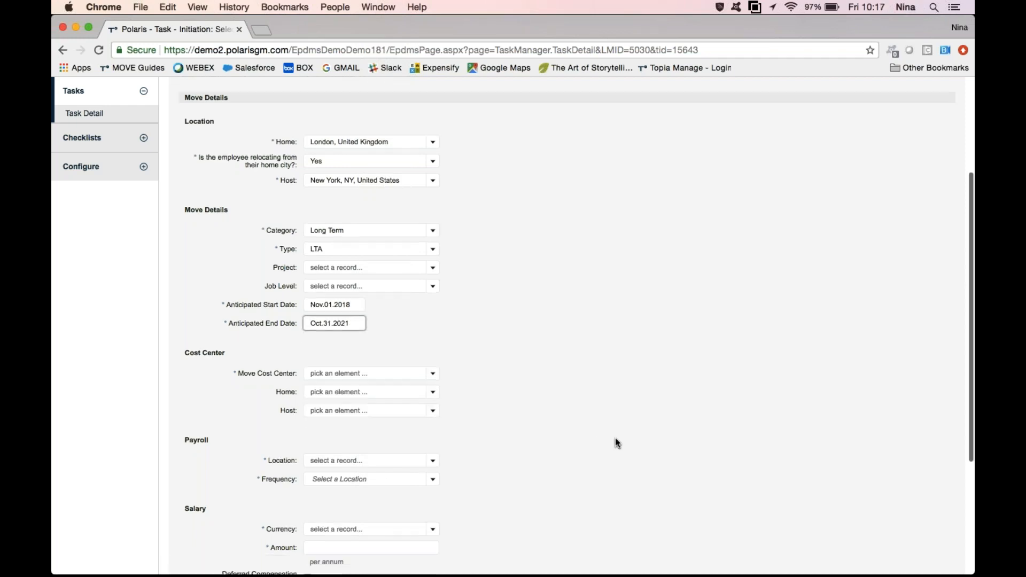
{"action": "left_click", "coordinate": [432, 242]}
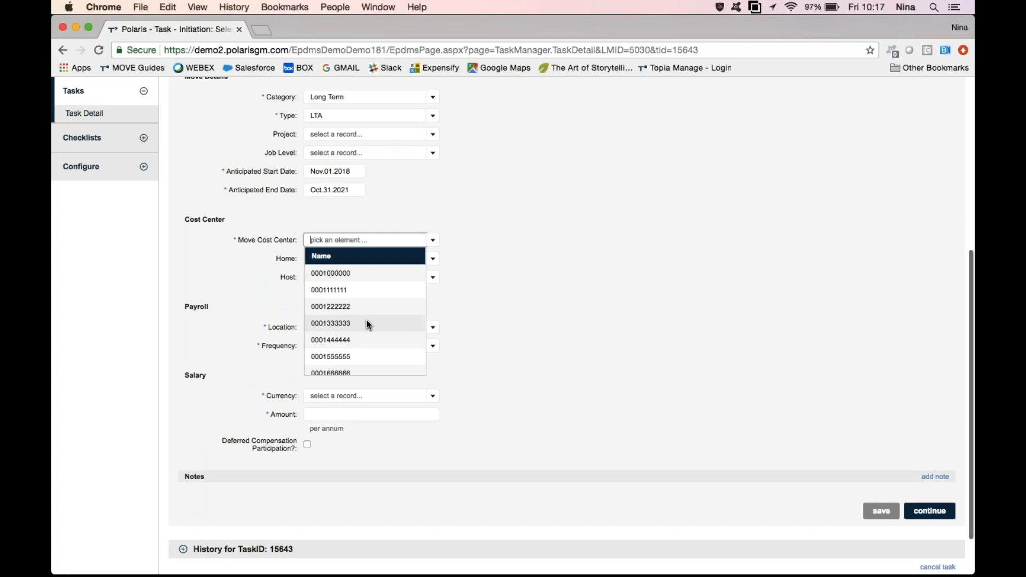
{"action": "left_click", "coordinate": [367, 322]}
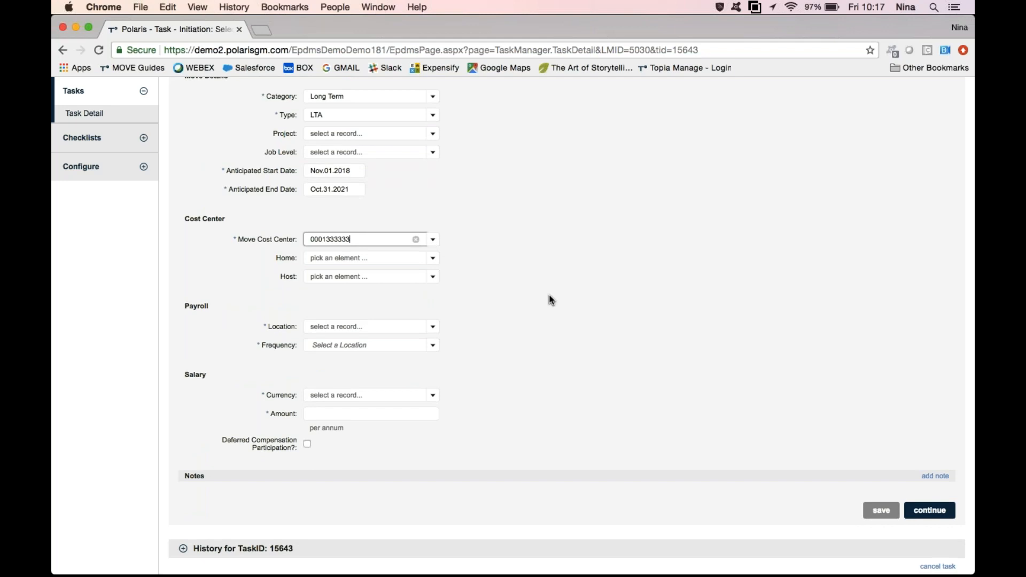
{"action": "scroll", "coordinate": [549, 297], "scroll_direction": "down", "scroll_amount": 2}
{"action": "left_click", "coordinate": [434, 271]}
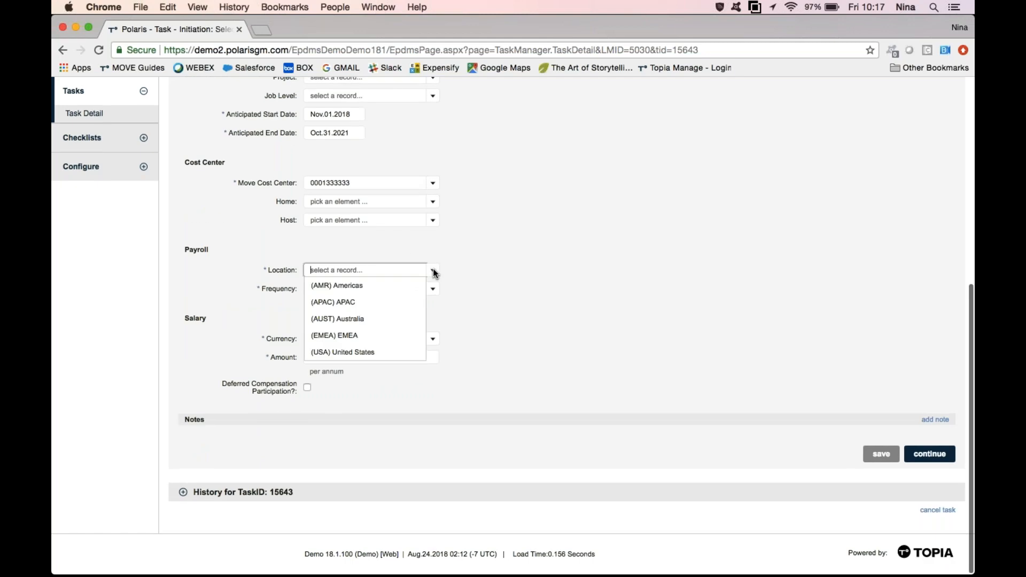
{"action": "left_click", "coordinate": [373, 334]}
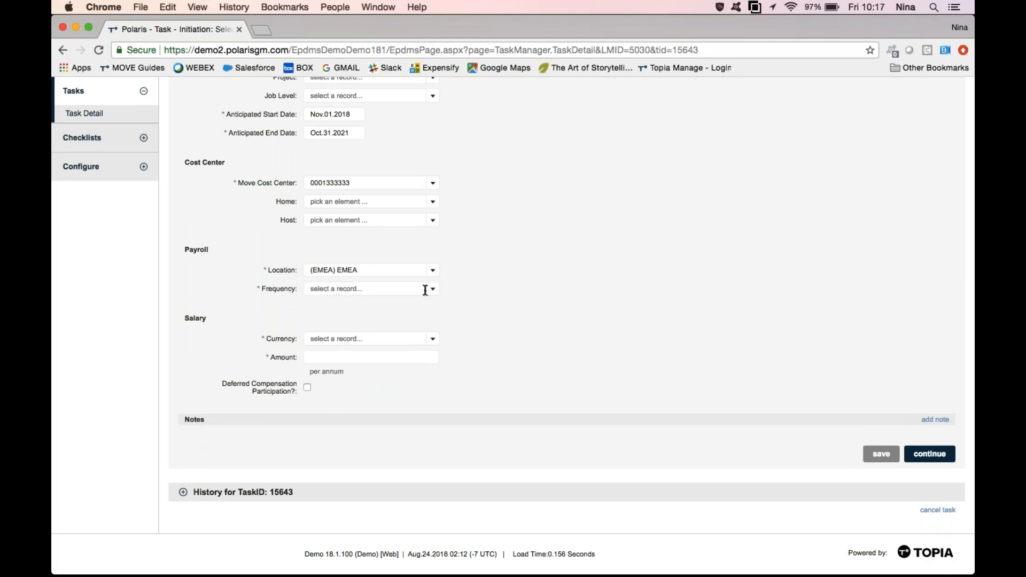
{"action": "left_click", "coordinate": [432, 289]}
{"action": "left_click", "coordinate": [397, 303]}
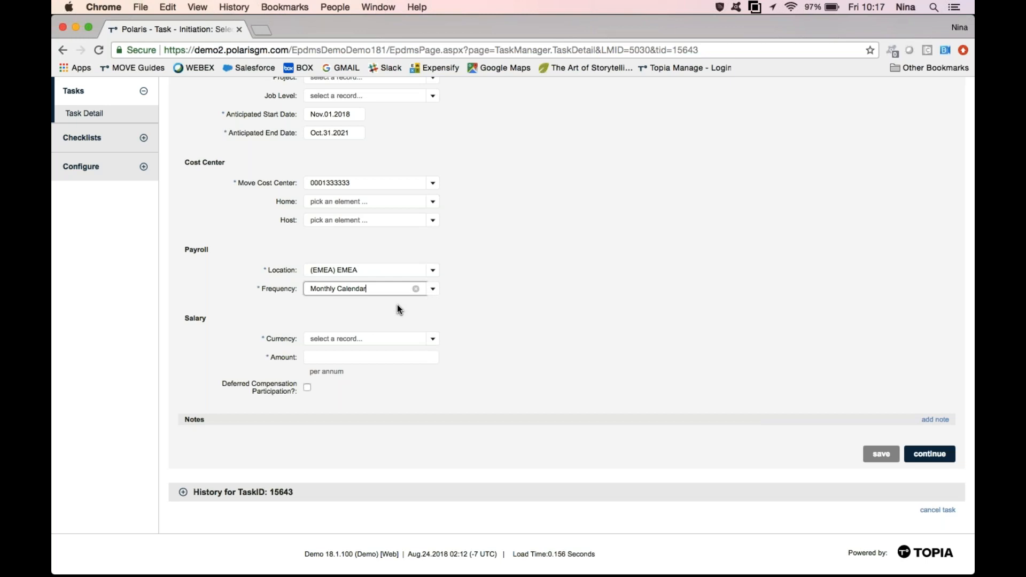
Enter an annual salary of 76000 in GBP.
{"action": "left_click", "coordinate": [432, 338]}
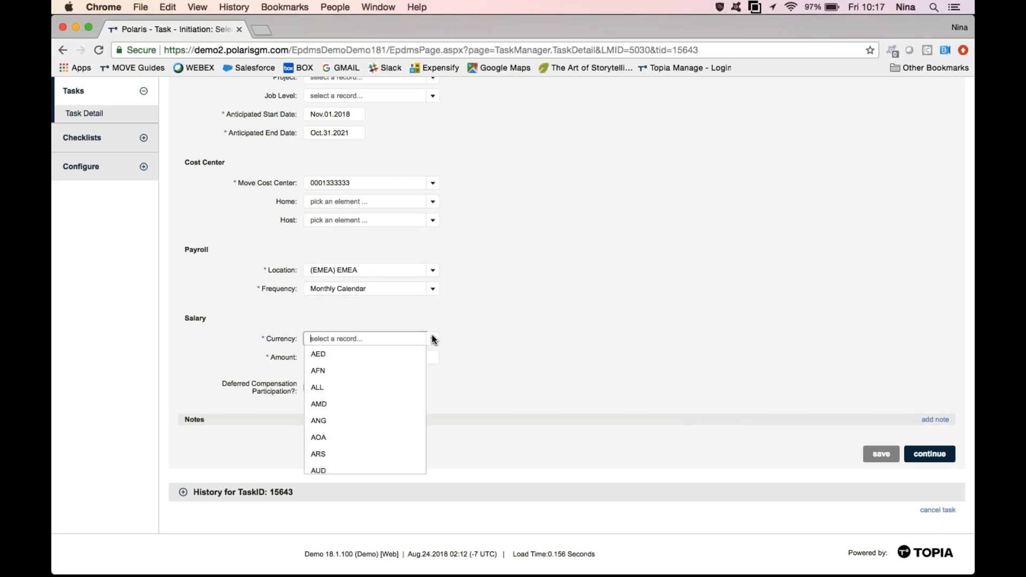
{"action": "type", "text": "gbp"}
{"action": "left_click", "coordinate": [392, 354]}
{"action": "left_click", "coordinate": [382, 357]}
{"action": "type", "text": "76000"}
{"action": "left_click", "coordinate": [554, 383]}
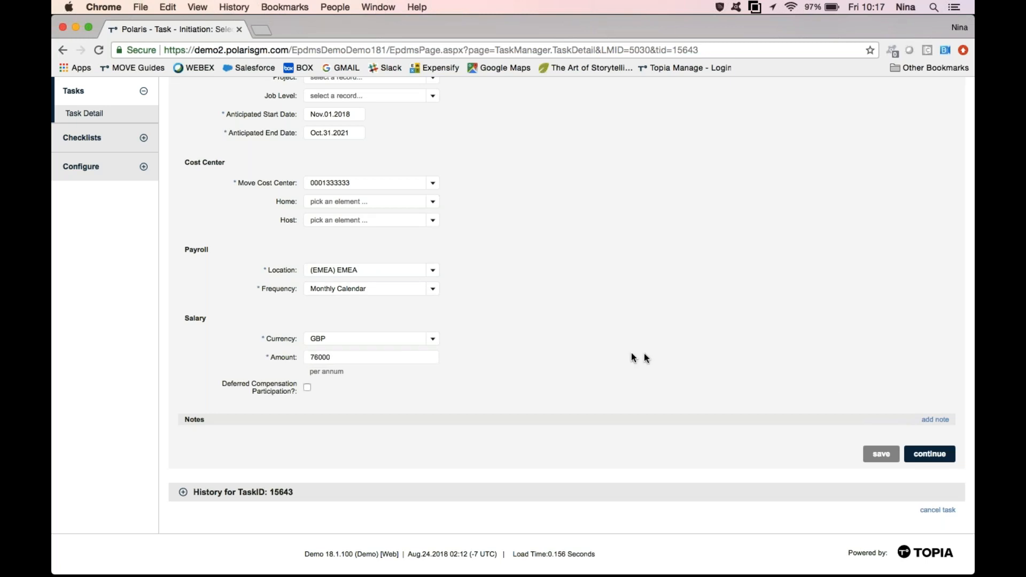
Mark dependent details as not known and enter 0 for all three children counts.
{"action": "left_click", "coordinate": [927, 454]}
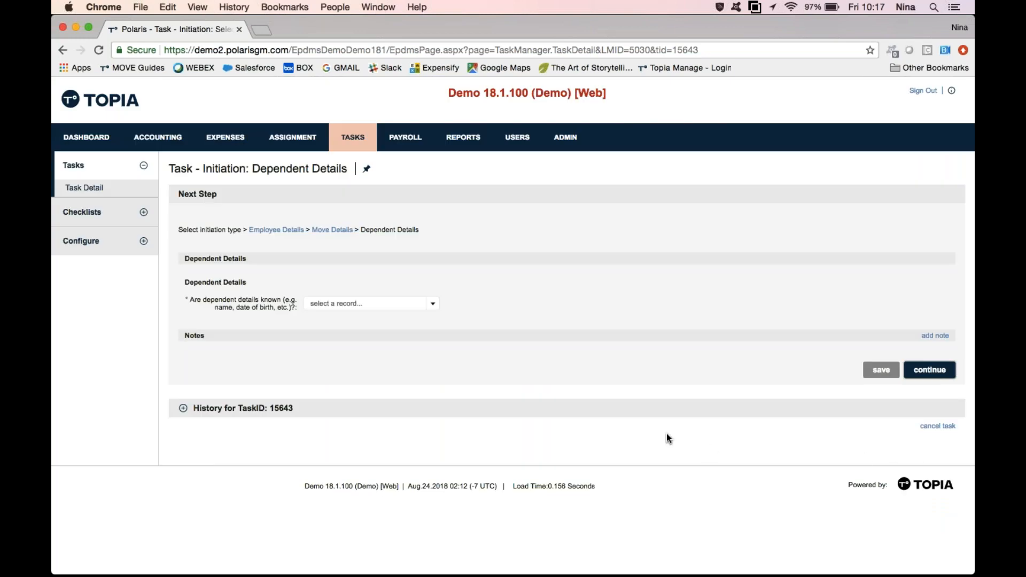
{"action": "left_click", "coordinate": [432, 303]}
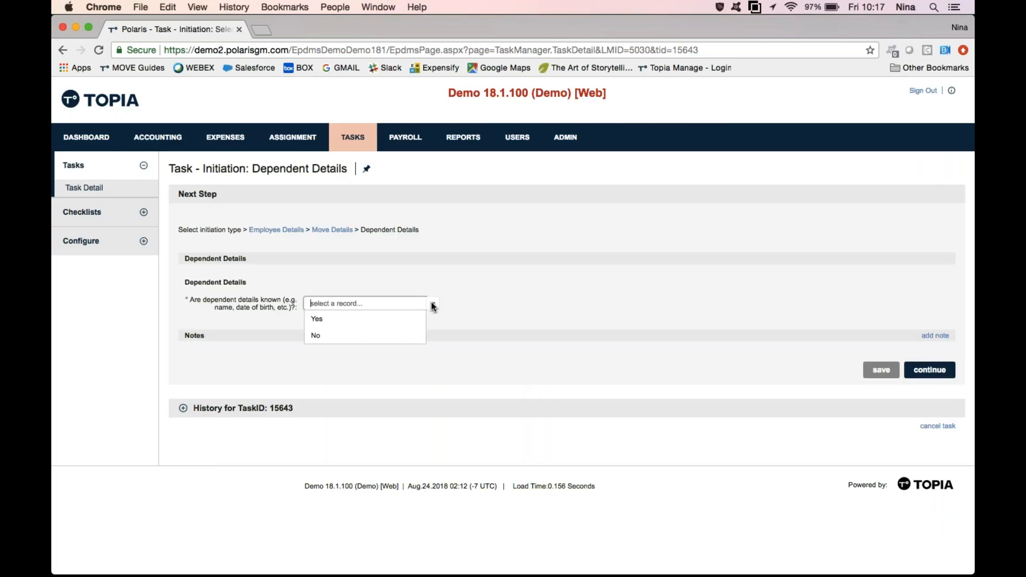
{"action": "left_click", "coordinate": [396, 334]}
{"action": "left_click", "coordinate": [384, 400]}
{"action": "type", "text": "0"}
{"action": "left_click", "coordinate": [364, 427]}
{"action": "type", "text": "0"}
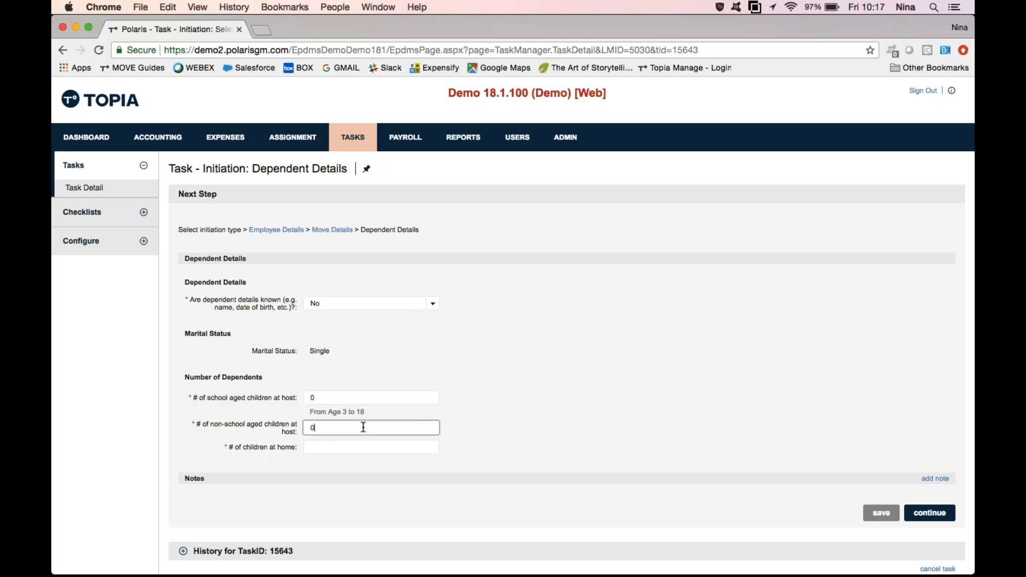
{"action": "left_click", "coordinate": [352, 446]}
{"action": "type", "text": "0"}
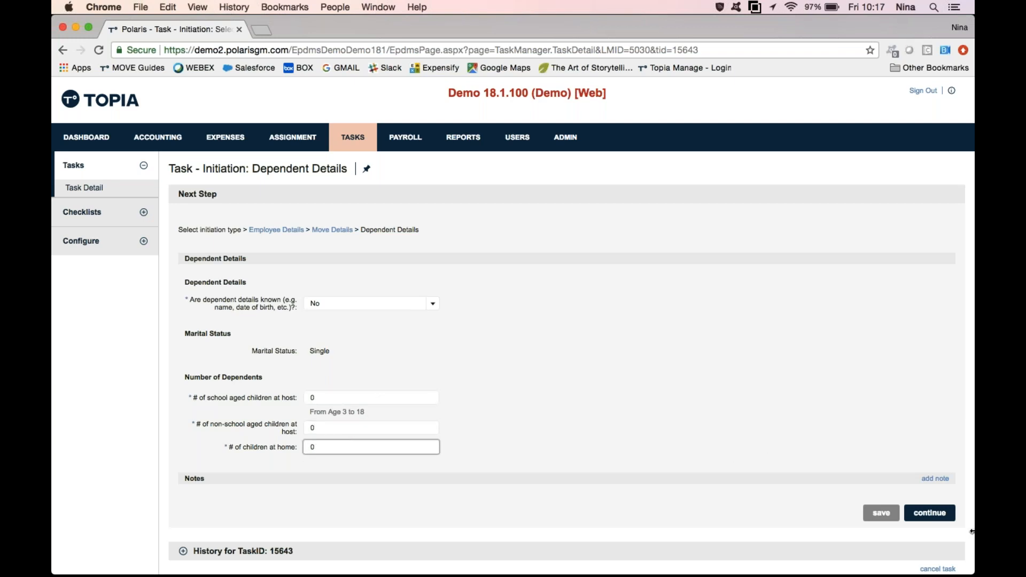
Choose the Home HR contact and continue to the review summary.
{"action": "left_click", "coordinate": [926, 516]}
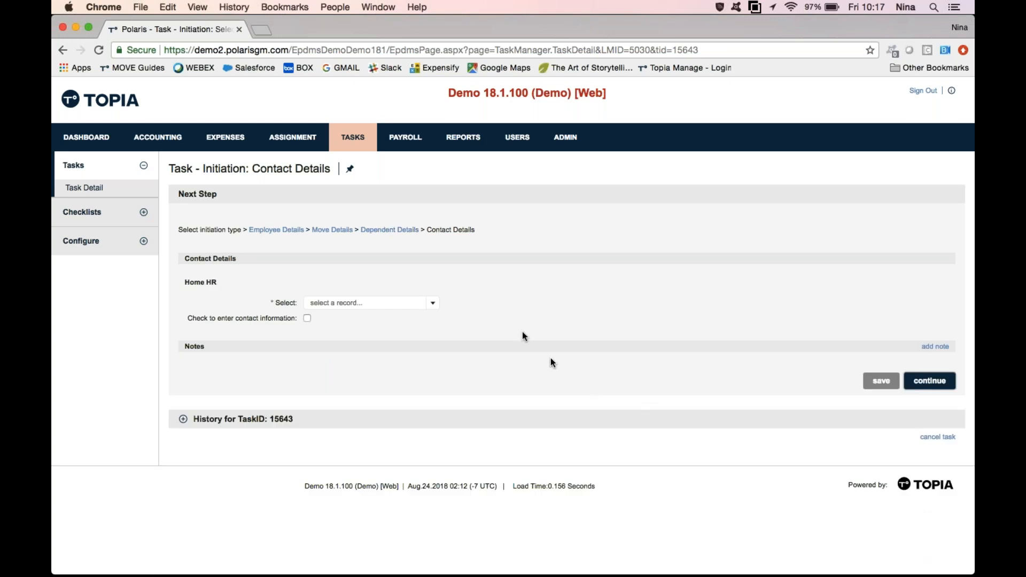
{"action": "left_click", "coordinate": [430, 303]}
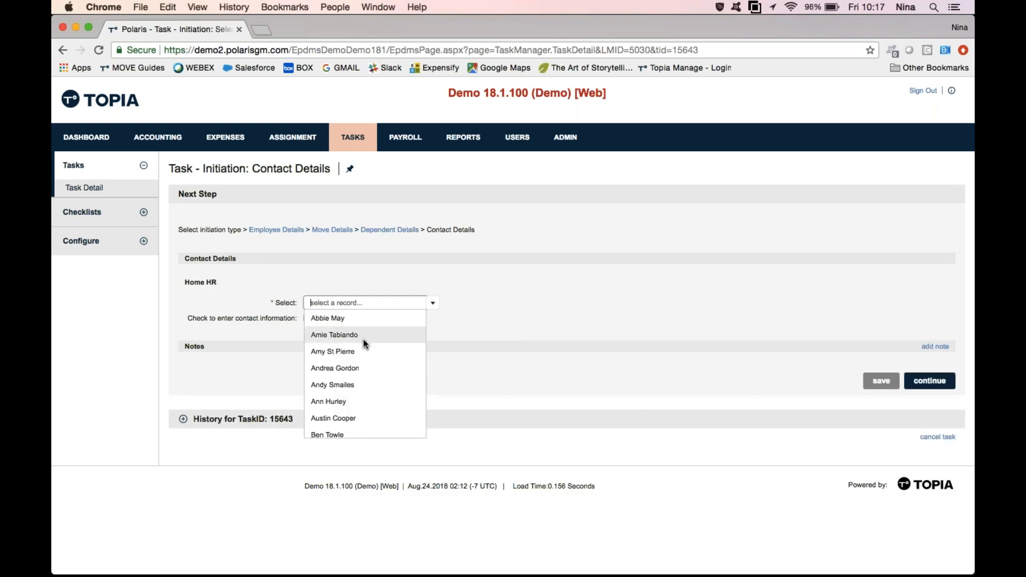
{"action": "left_click", "coordinate": [378, 334]}
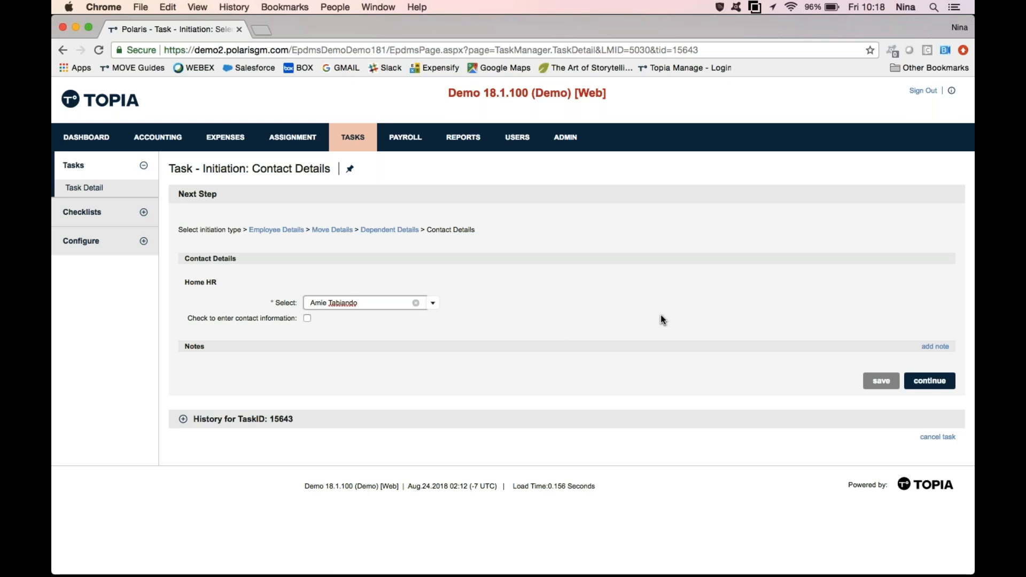
{"action": "left_click", "coordinate": [926, 383]}
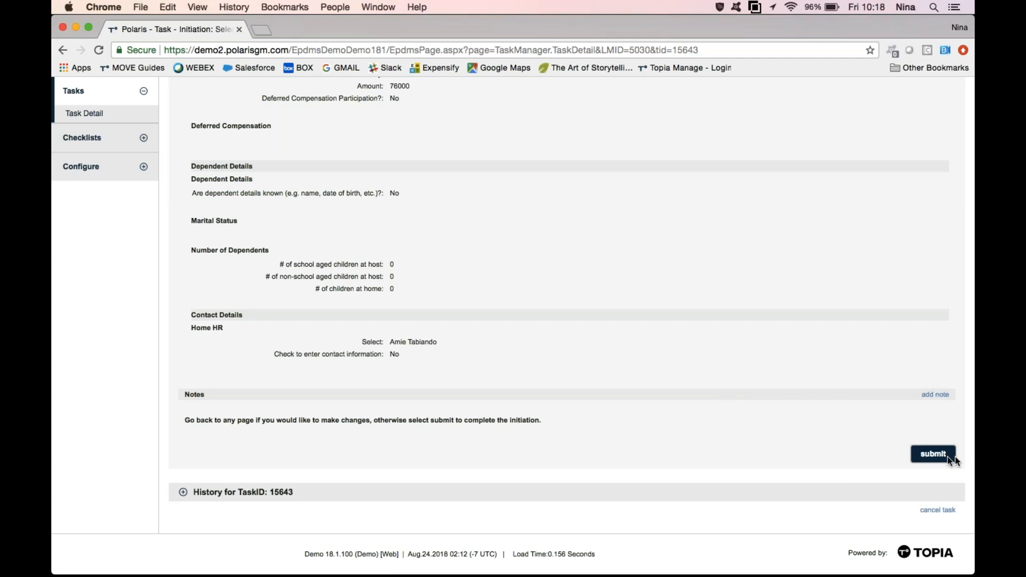
Submit the completed London-to-New York move initiation.
{"action": "left_click", "coordinate": [926, 456]}
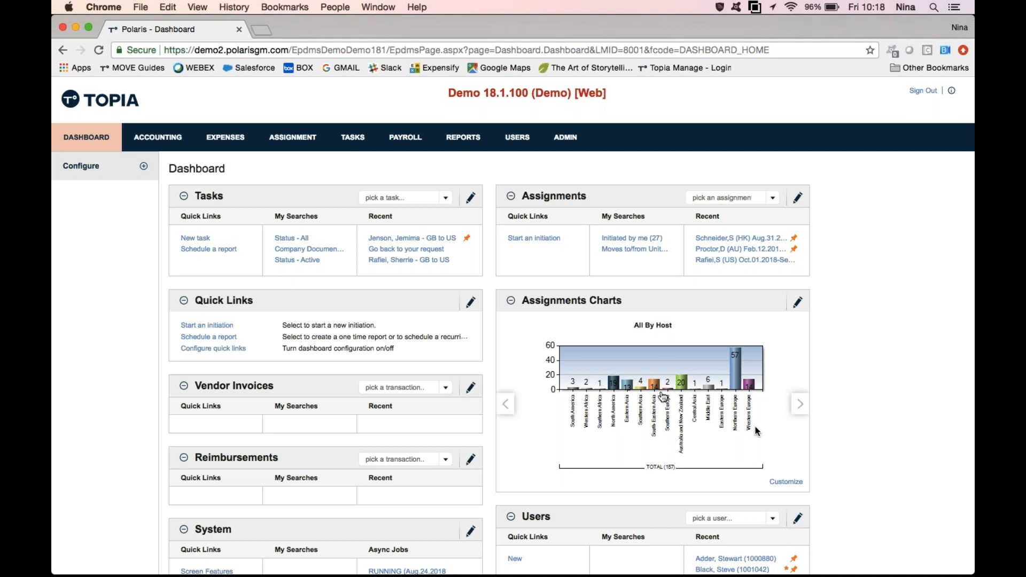
Search assignments by the assignee's name and open the LTA/Initiated result's summary.
{"action": "left_click", "coordinate": [288, 141]}
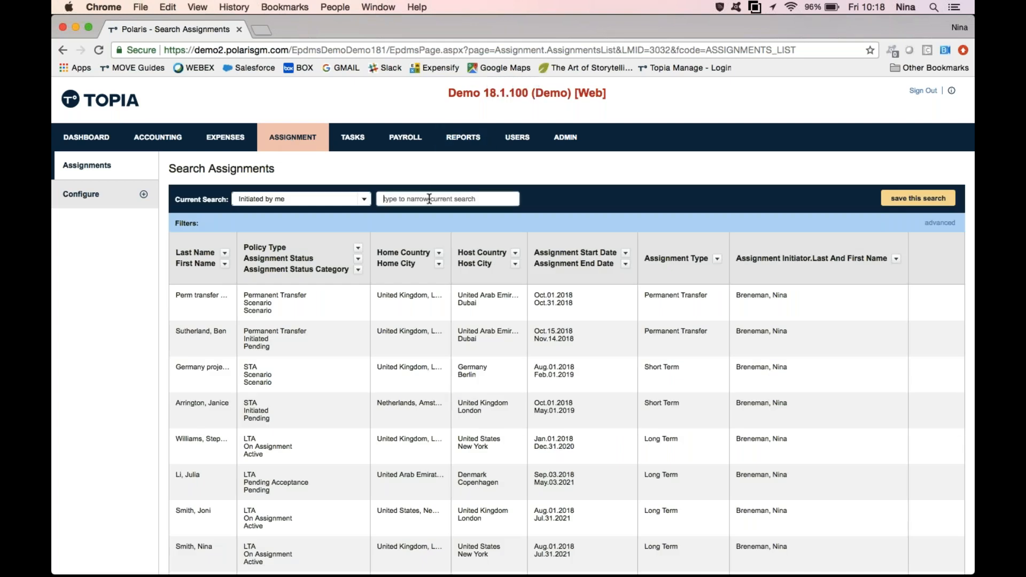
{"action": "type", "text": "dee lu"}
{"action": "key", "text": "Return"}
{"action": "left_click", "coordinate": [256, 306]}
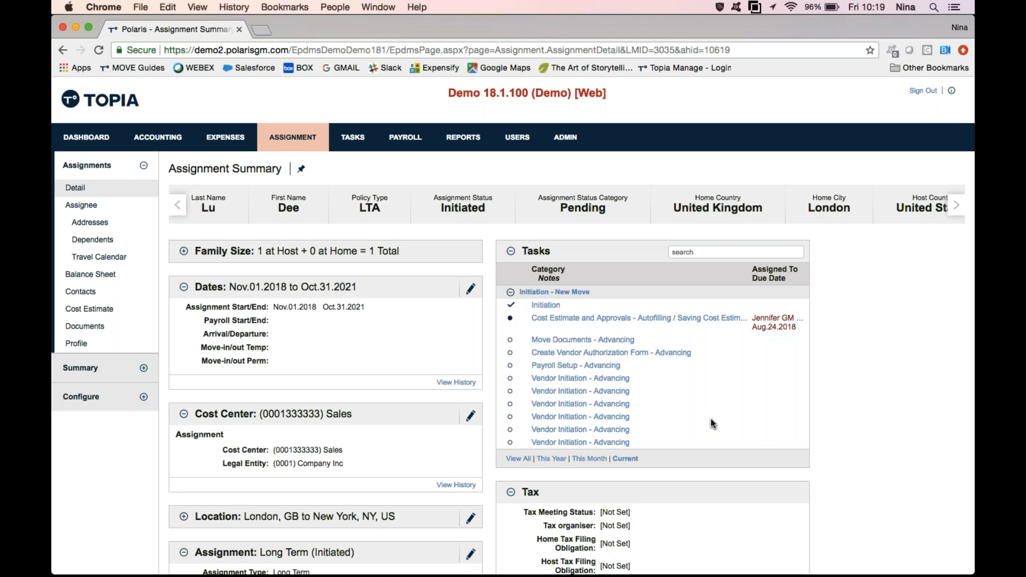
Open the Scenario/LTA cost estimate and review its Summary, showing the 85,120 EUR salary.
{"action": "left_click", "coordinate": [79, 315]}
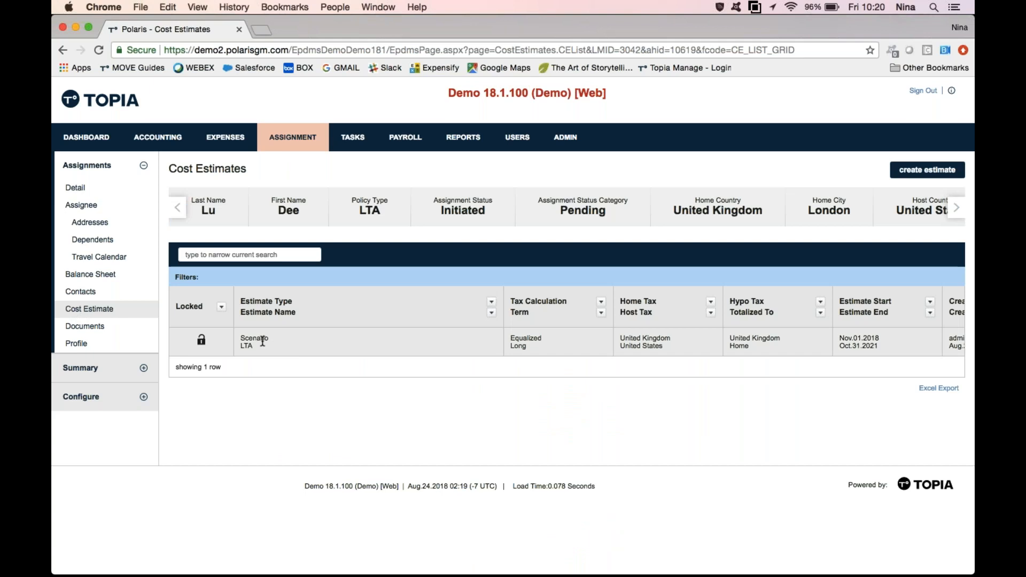
{"action": "left_click", "coordinate": [262, 341]}
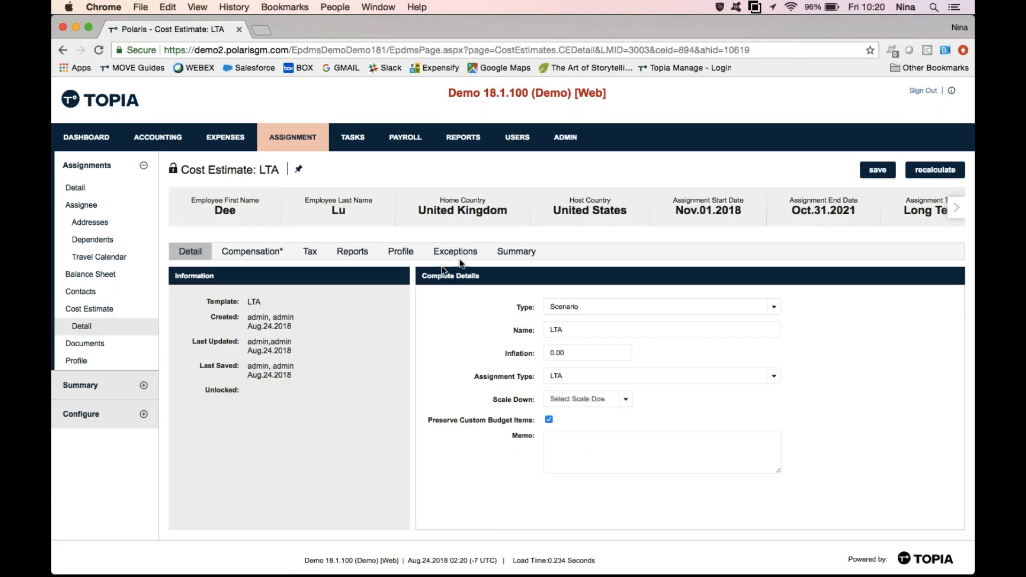
{"action": "left_click", "coordinate": [517, 254]}
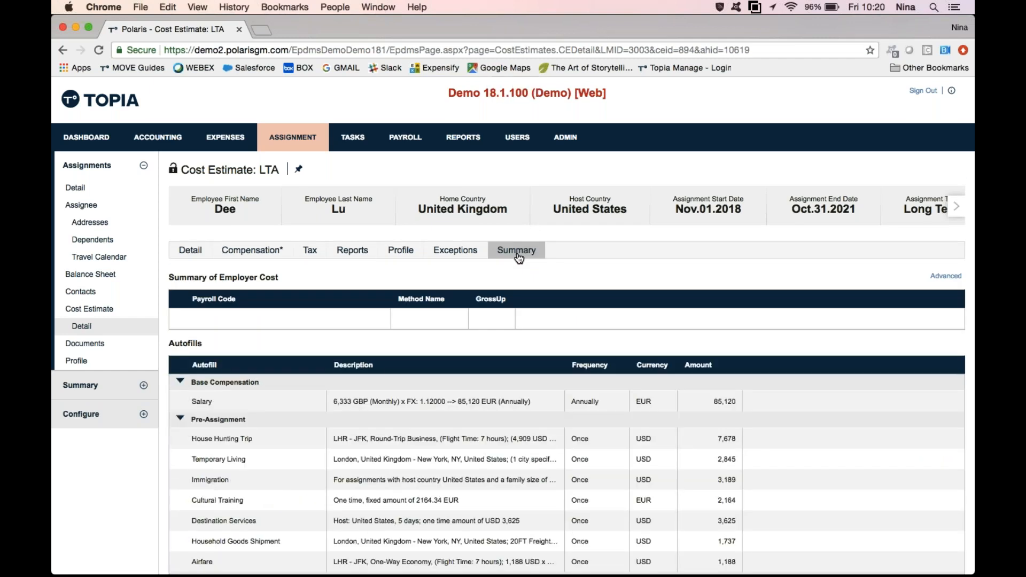
{"action": "scroll", "coordinate": [858, 426], "scroll_direction": "down", "scroll_amount": 2}
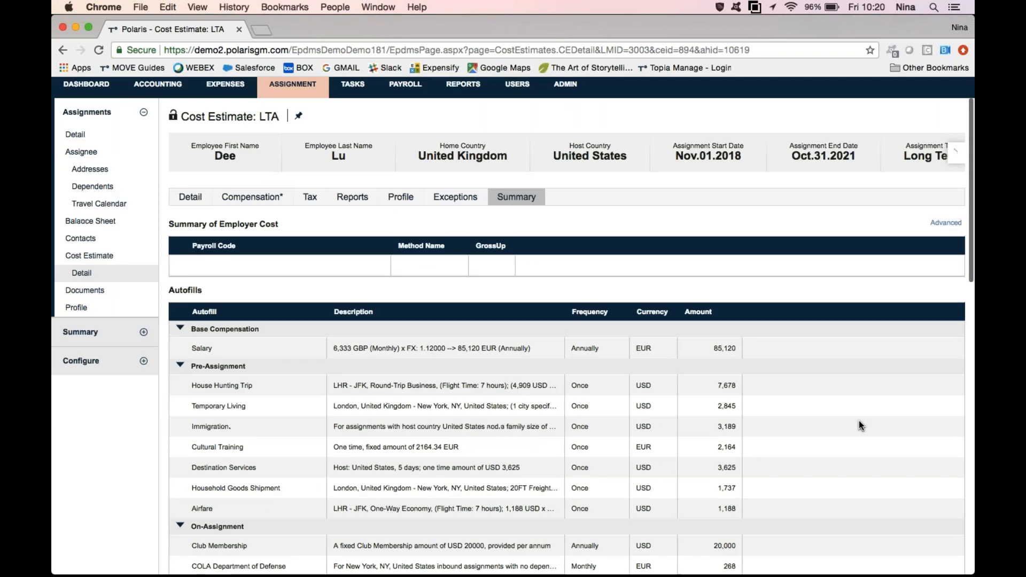
{"action": "scroll", "coordinate": [858, 425], "scroll_direction": "down", "scroll_amount": 1}
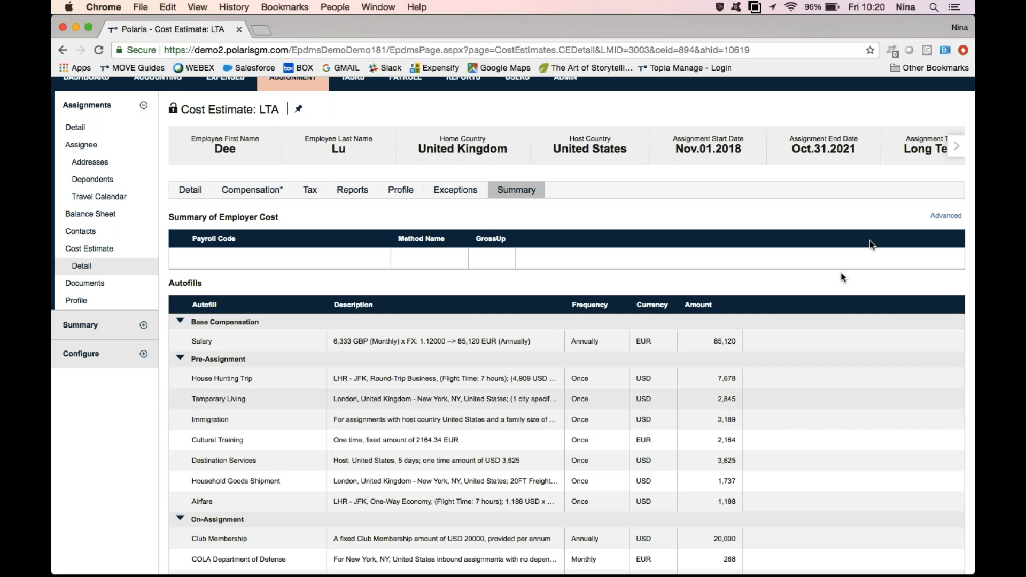
Review the Advanced View and Basis settings, keep Cost Estimate, cancel, then show the Compensation line items.
{"action": "left_click", "coordinate": [940, 220]}
{"action": "left_click", "coordinate": [671, 173]}
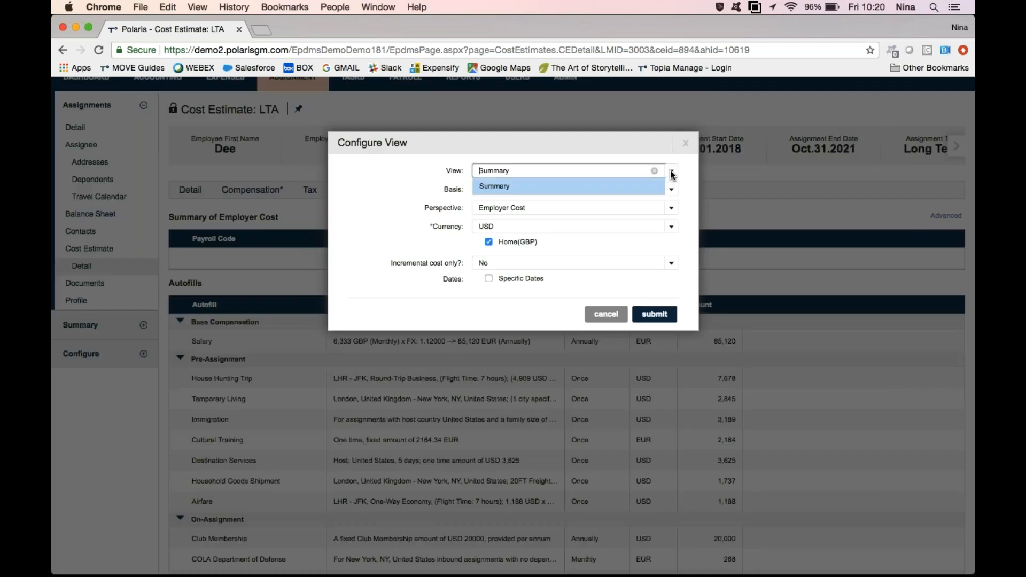
{"action": "left_click", "coordinate": [672, 191]}
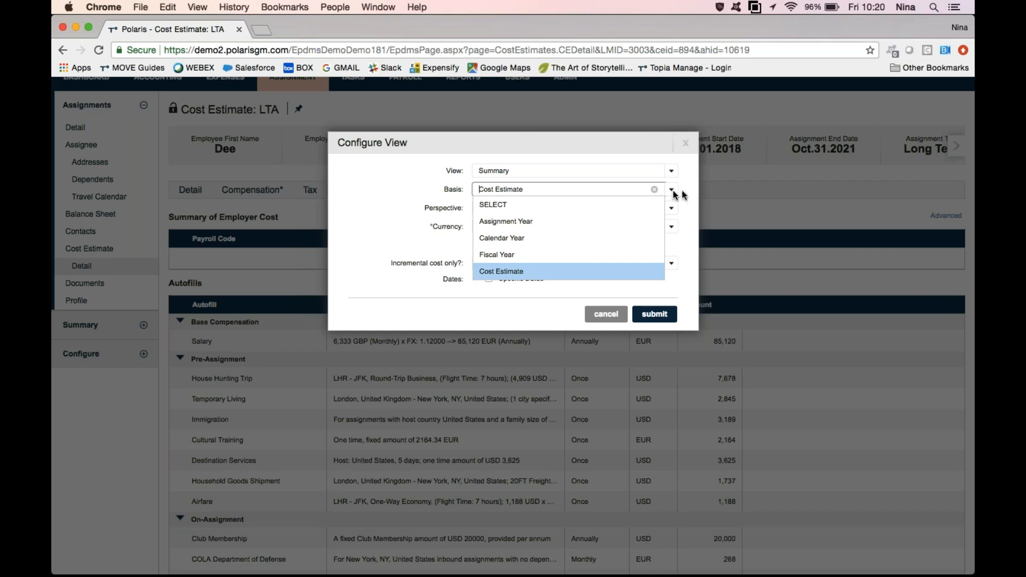
{"action": "left_click", "coordinate": [692, 277]}
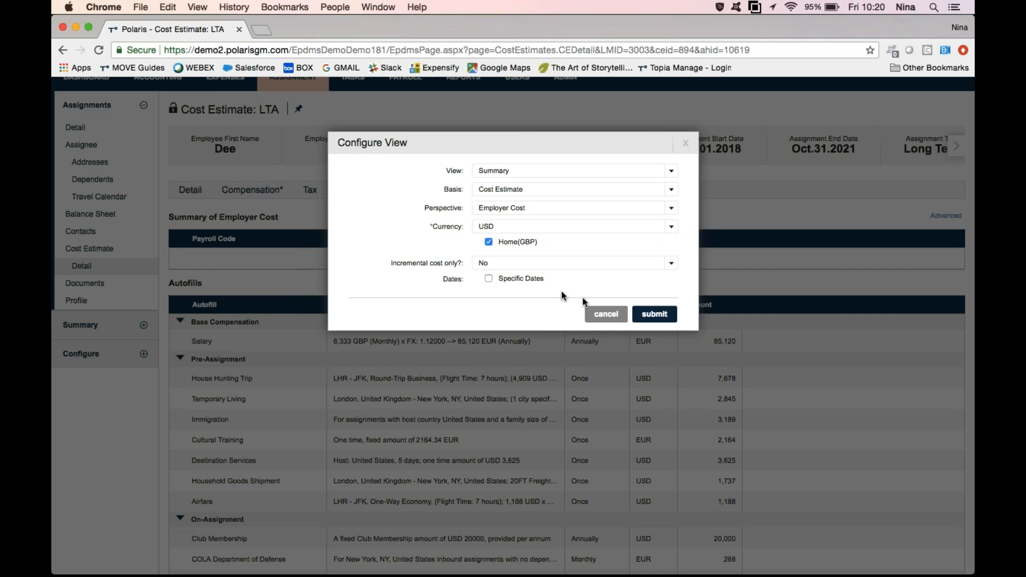
{"action": "left_click", "coordinate": [605, 314]}
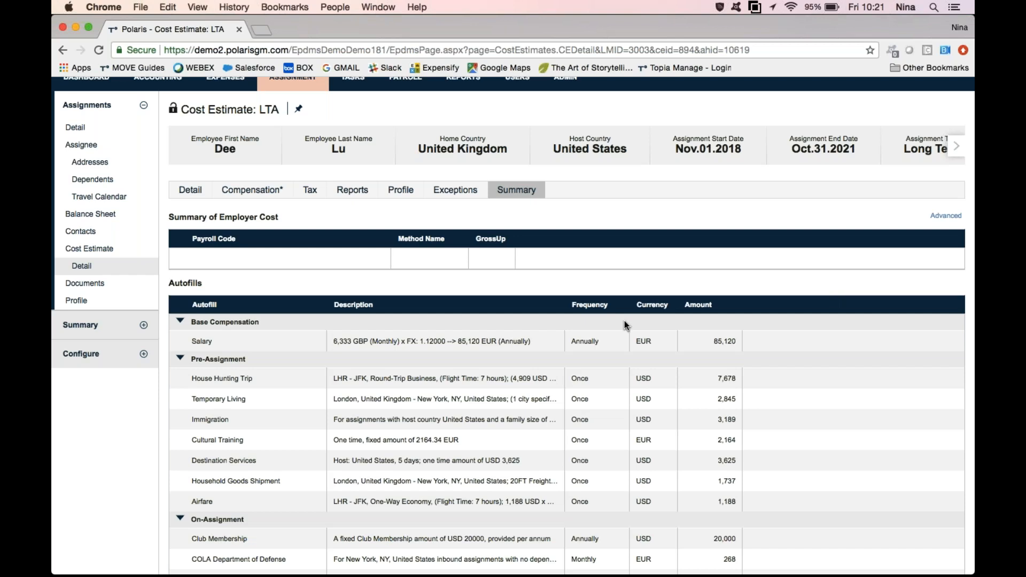
{"action": "scroll", "coordinate": [428, 371], "scroll_direction": "down", "scroll_amount": 2}
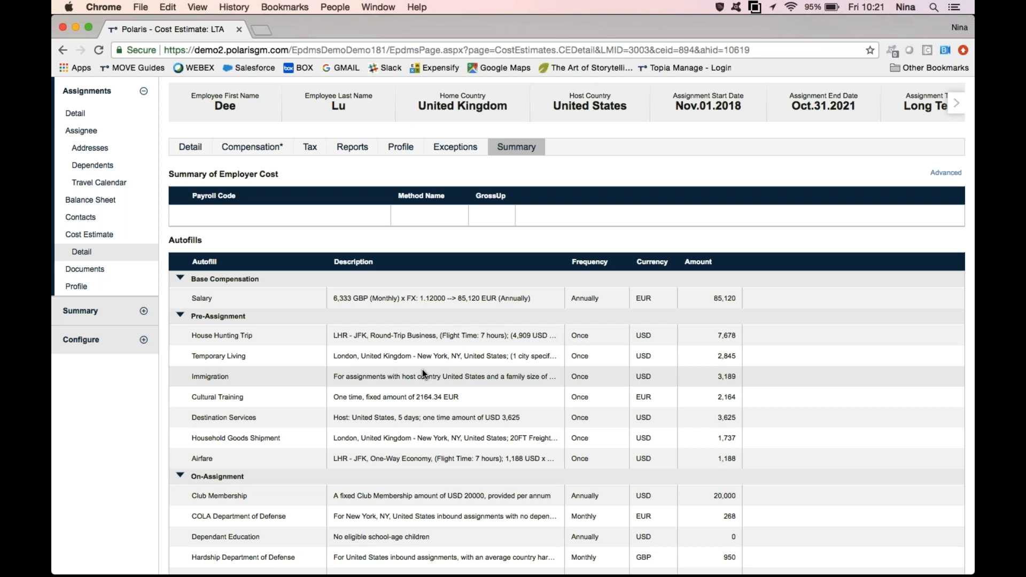
{"action": "left_click", "coordinate": [247, 151]}
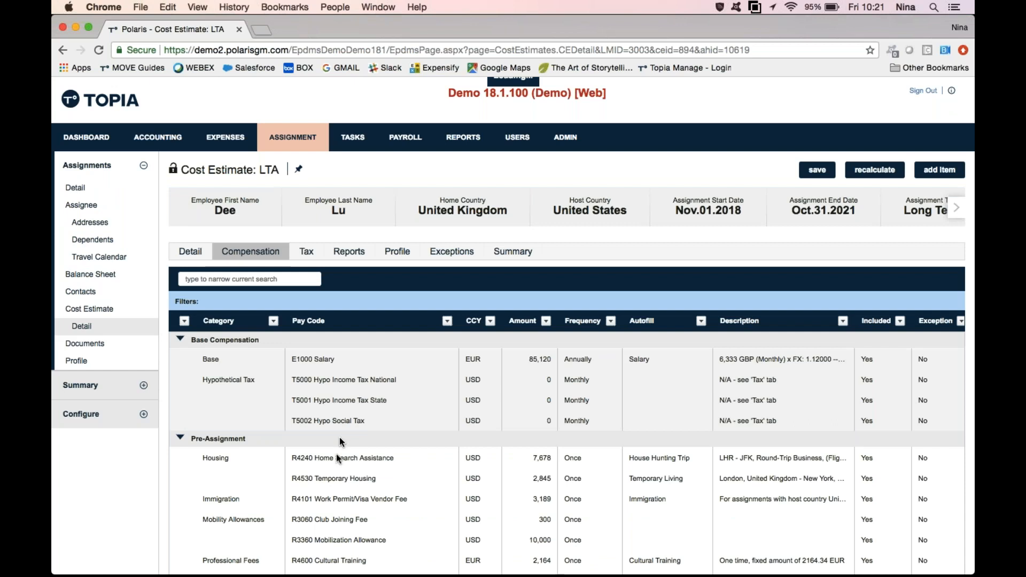
Switch the R4240 Home Search Assistance item to Manual Configuration with an amount of 8500.
{"action": "scroll", "coordinate": [342, 428], "scroll_direction": "down", "scroll_amount": 3}
{"action": "left_click", "coordinate": [355, 384]}
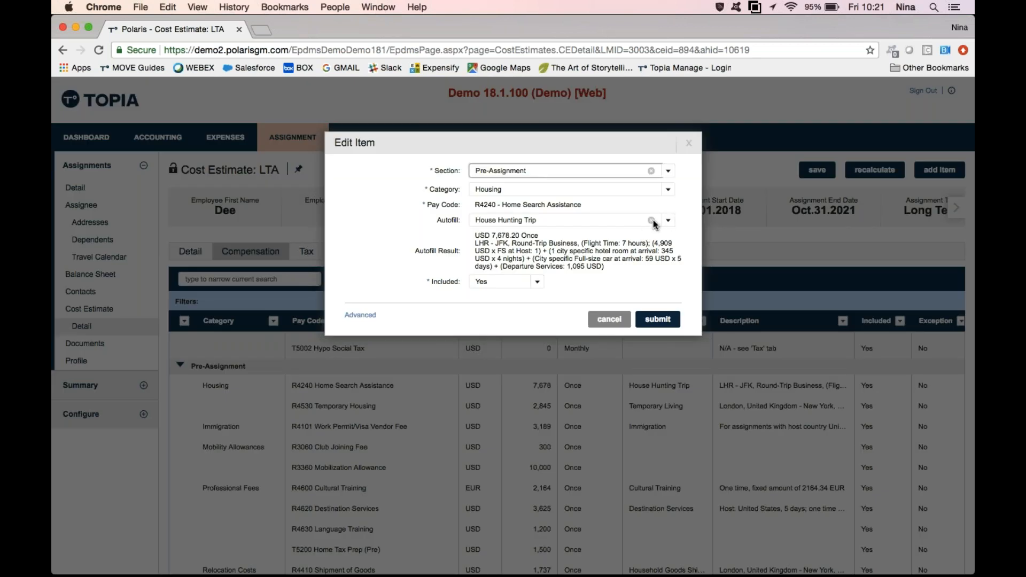
{"action": "left_click", "coordinate": [656, 221]}
{"action": "type", "text": "ma"}
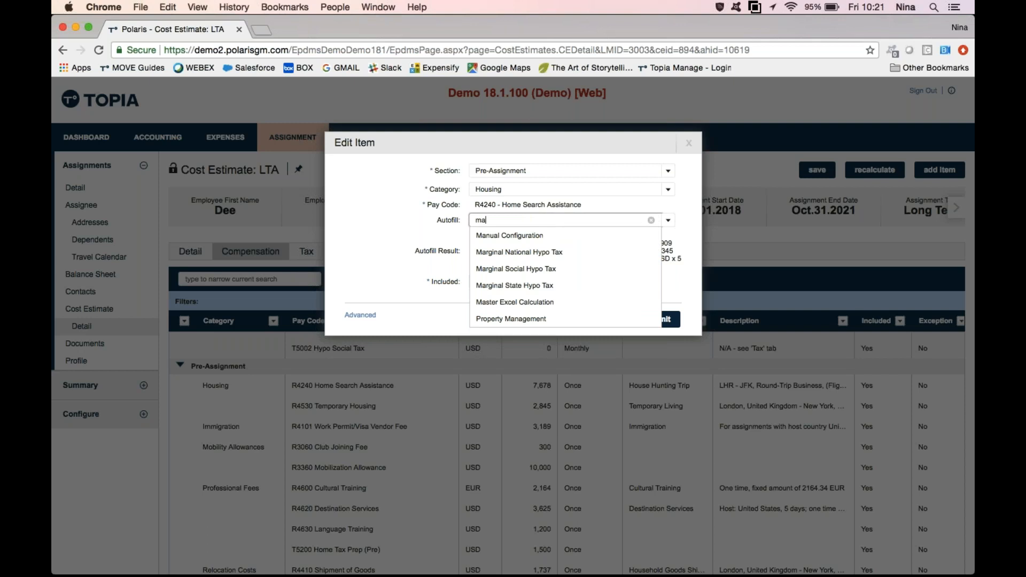
{"action": "left_click", "coordinate": [619, 236]}
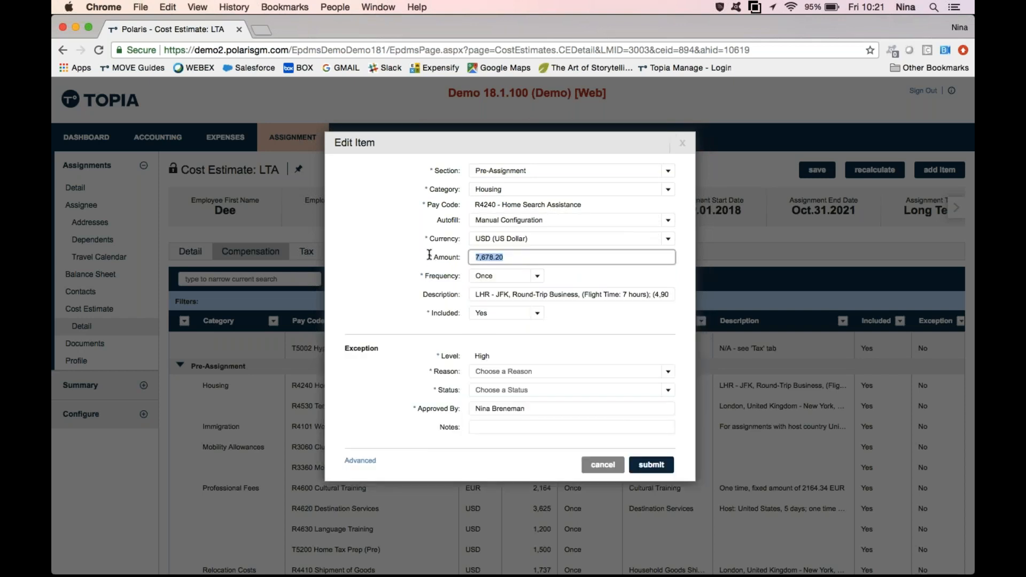
{"action": "type", "text": "8500"}
{"action": "left_click", "coordinate": [346, 286]}
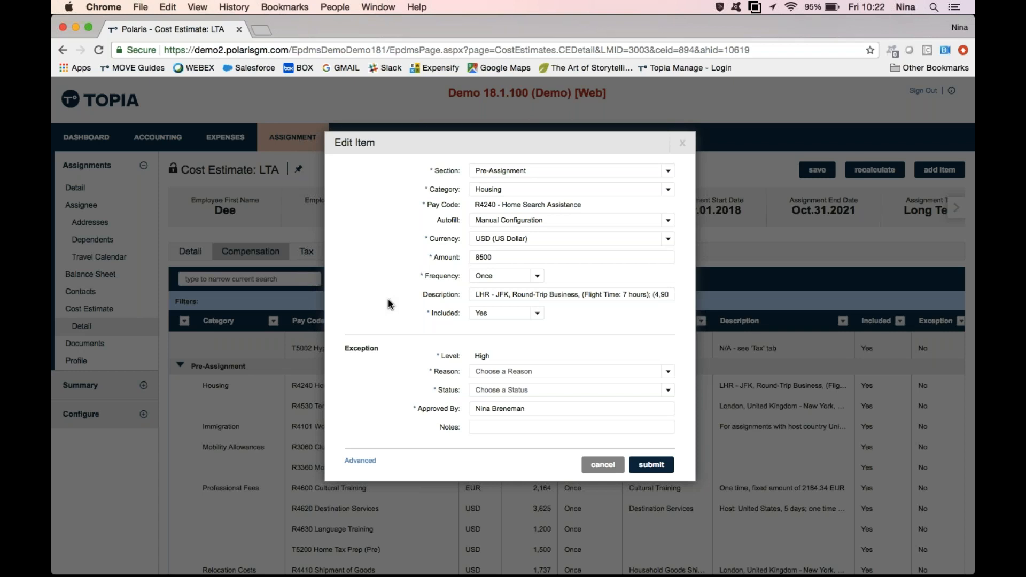
Set the item's exception reason to Business Requested, status Approved, and submit it.
{"action": "left_click", "coordinate": [669, 372]}
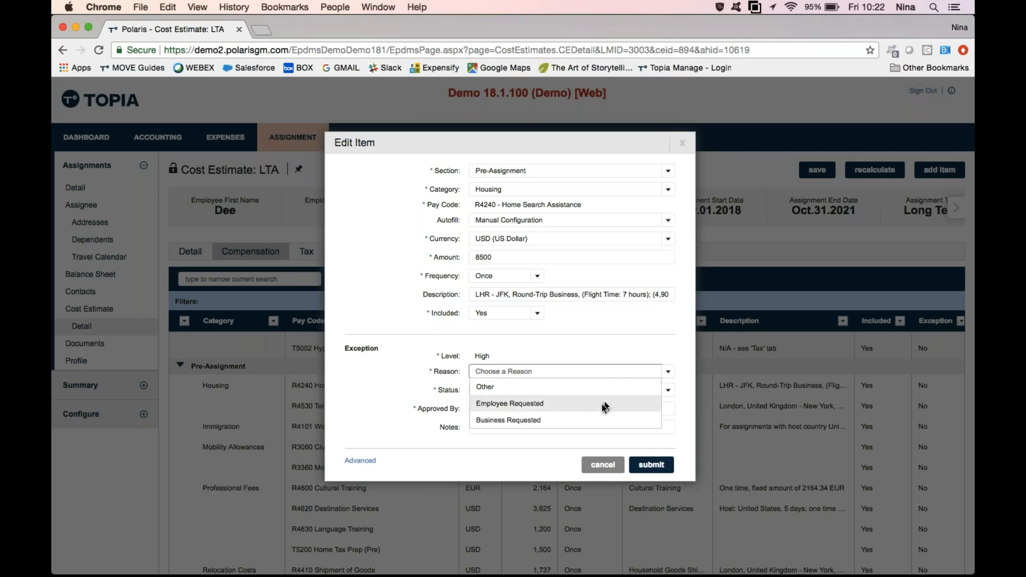
{"action": "left_click", "coordinate": [599, 420]}
{"action": "left_click", "coordinate": [667, 391]}
{"action": "left_click", "coordinate": [619, 406]}
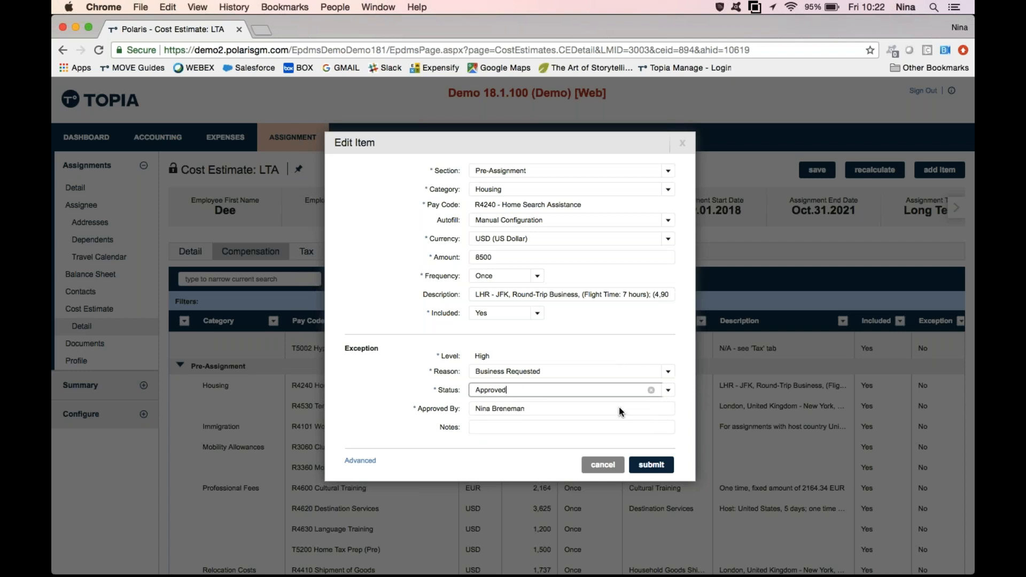
{"action": "left_click", "coordinate": [650, 465]}
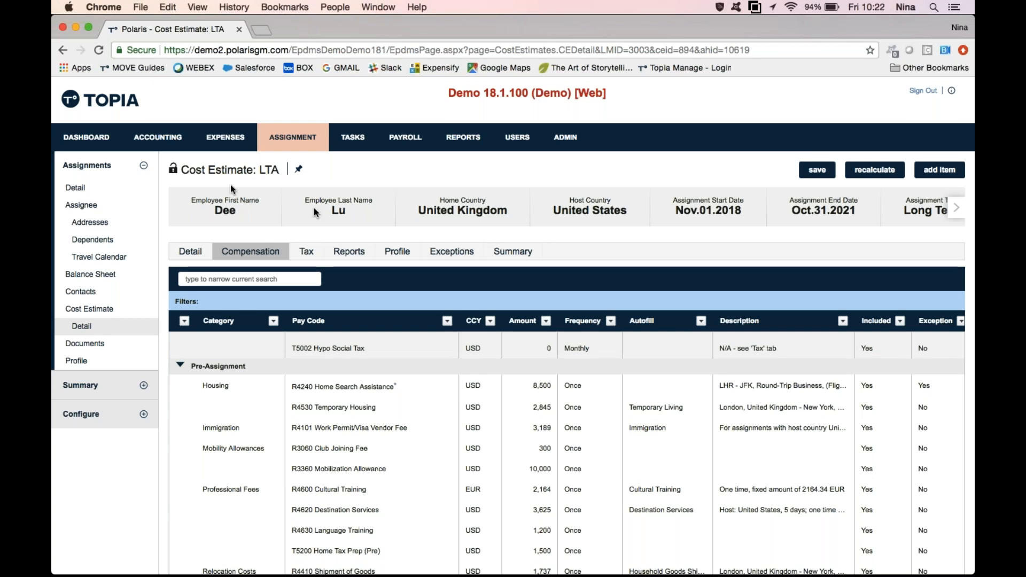
Download the Excel cost estimate report from the assignee's Cost Estimate and Approvals task.
{"action": "left_click", "coordinate": [88, 167]}
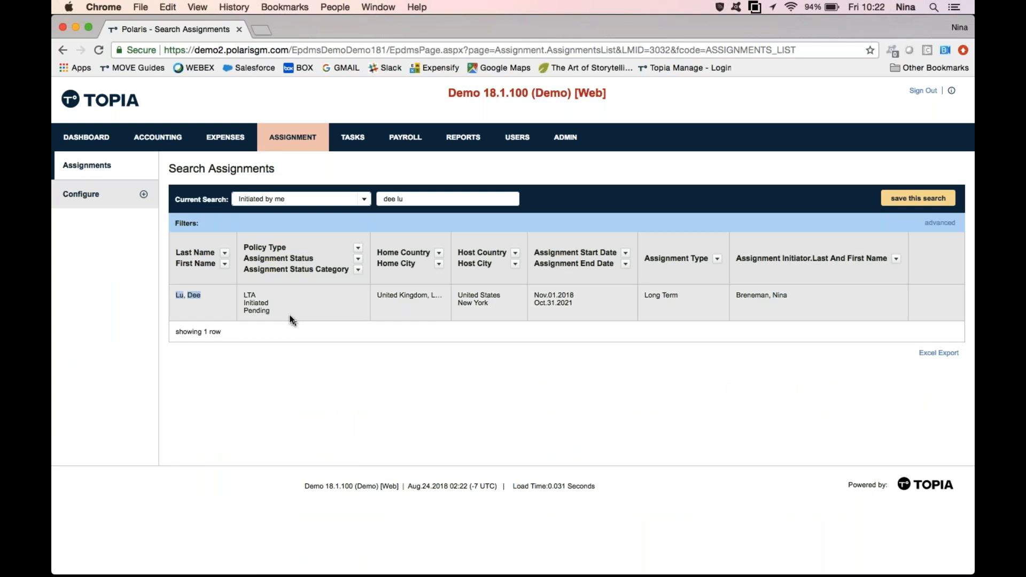
{"action": "left_click", "coordinate": [258, 301]}
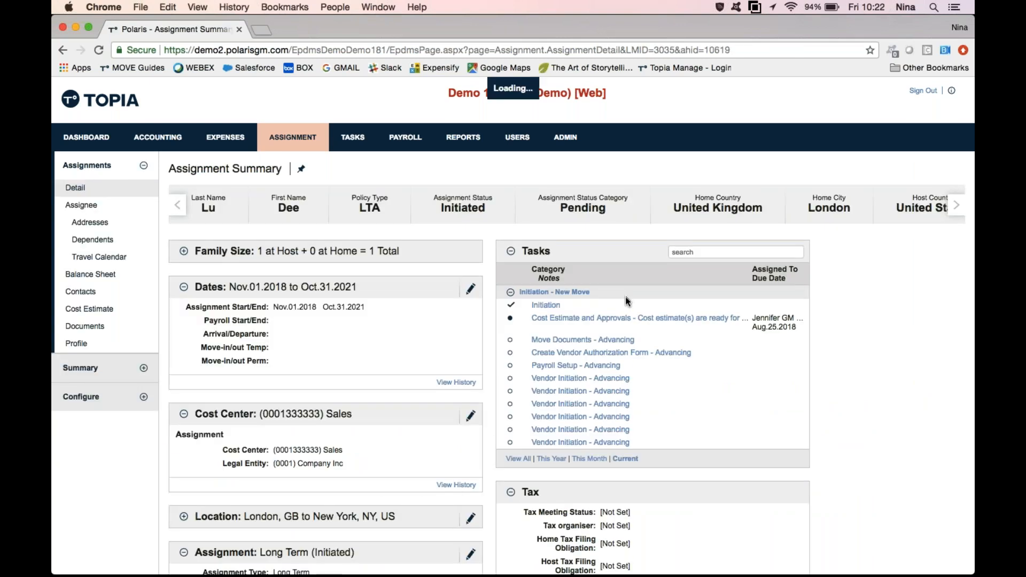
{"action": "left_click", "coordinate": [657, 319]}
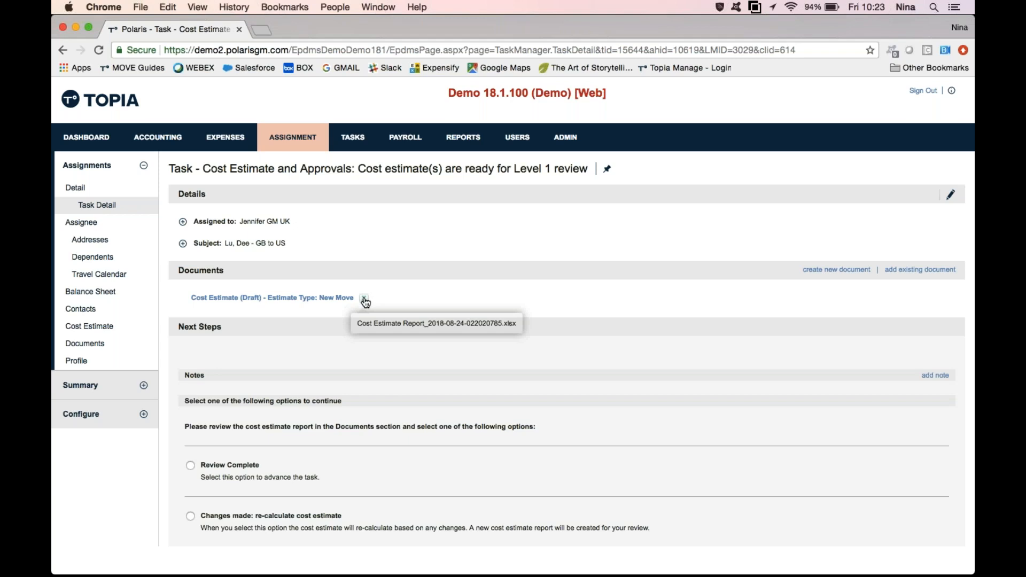
{"action": "left_click", "coordinate": [363, 299]}
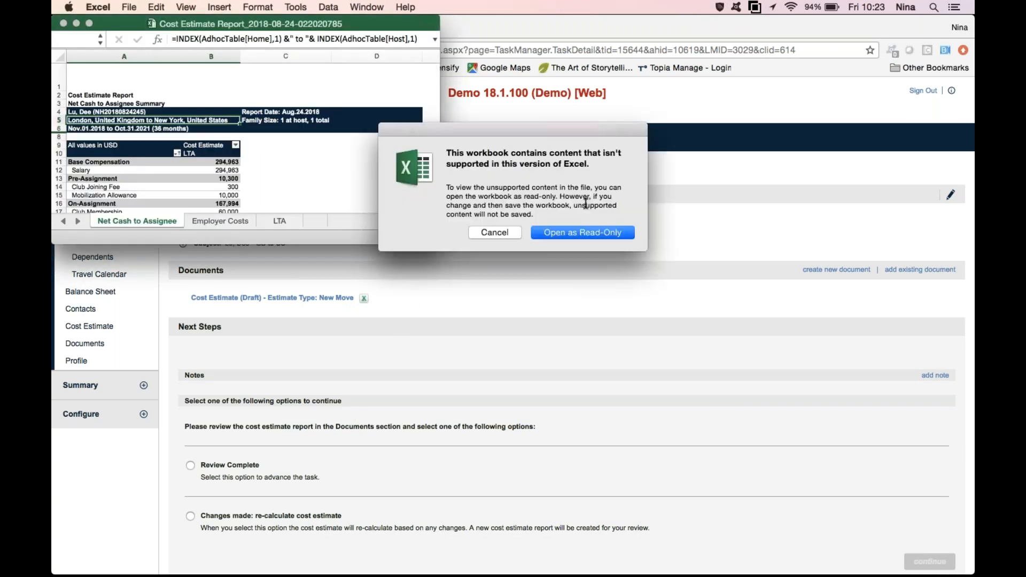
Open the report read-only, enlarge the window, and review the Net Cash to Assignee sheet.
{"action": "left_click", "coordinate": [582, 232]}
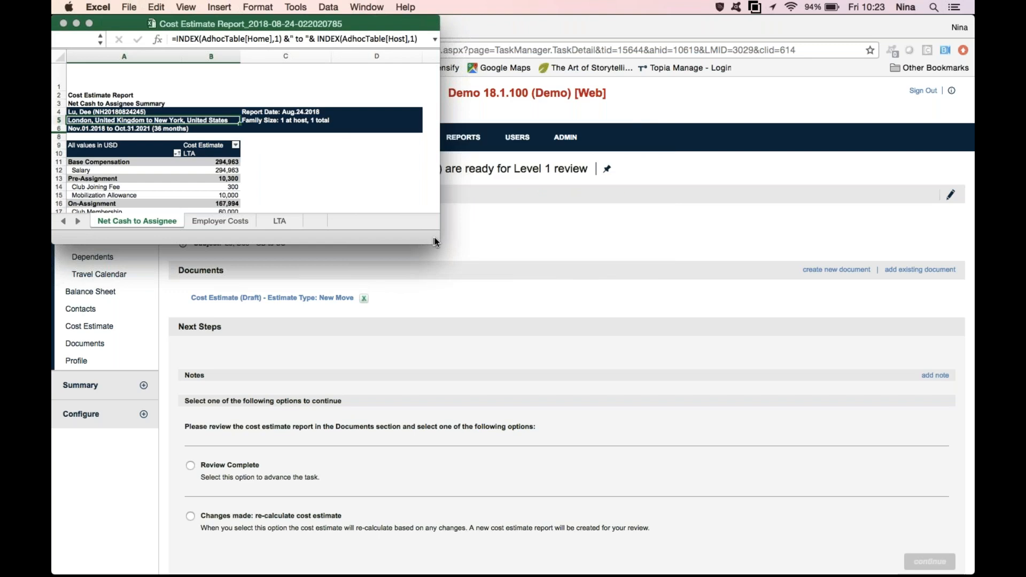
{"action": "left_click_drag", "start_coordinate": [435, 239], "coordinate": [971, 501]}
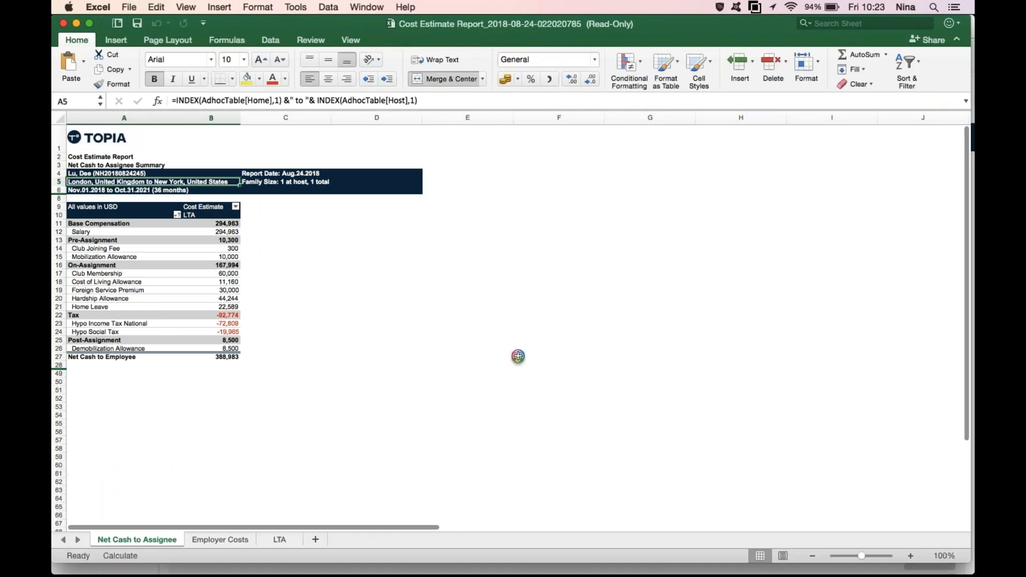
{"action": "scroll", "coordinate": [517, 355], "scroll_direction": "up", "scroll_amount": 5}
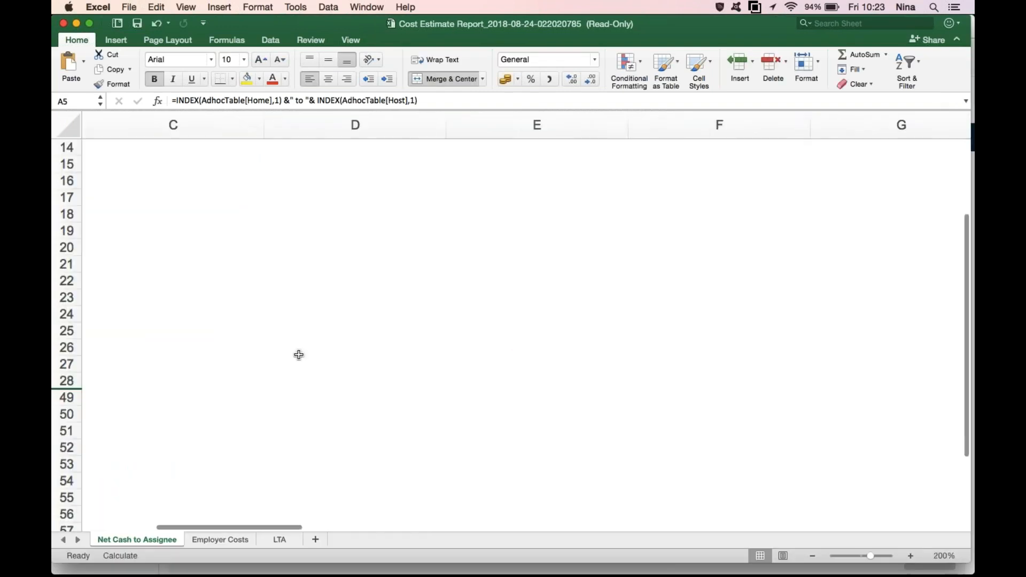
{"action": "scroll", "coordinate": [298, 355], "scroll_direction": "left", "scroll_amount": 2}
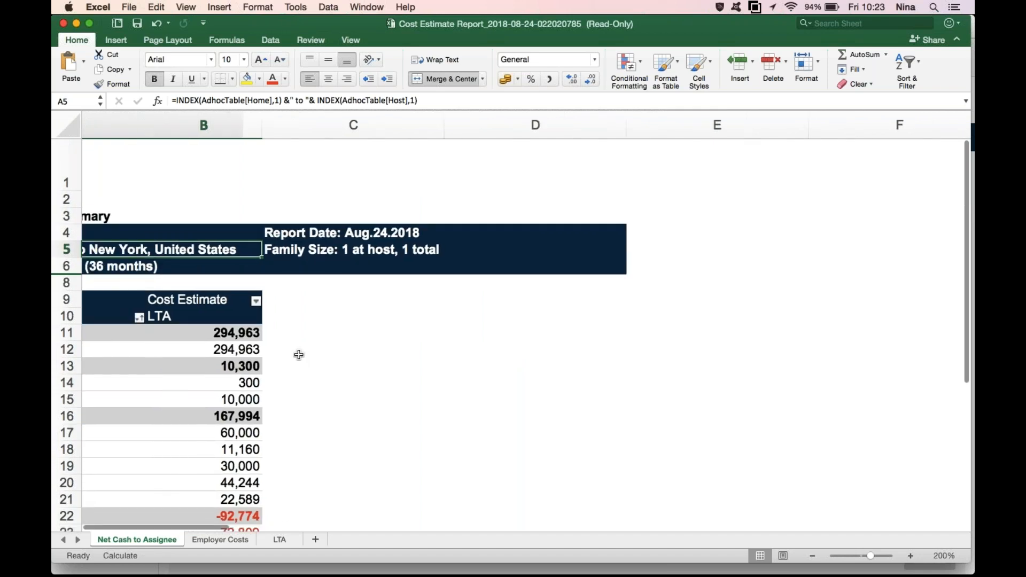
{"action": "scroll", "coordinate": [299, 355], "scroll_direction": "left", "scroll_amount": 5}
{"action": "scroll", "coordinate": [299, 355], "scroll_direction": "down", "scroll_amount": 3}
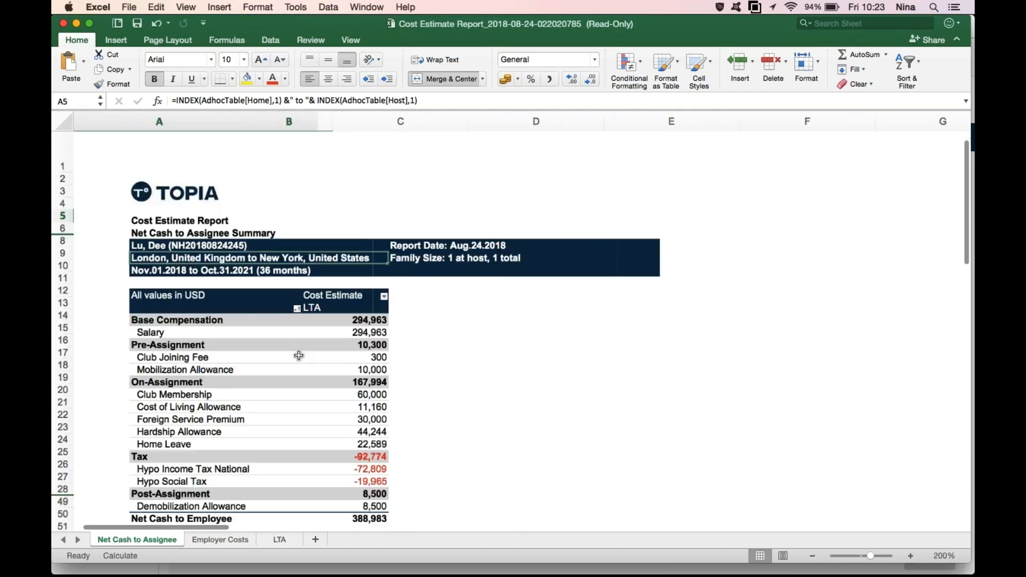
{"action": "scroll", "coordinate": [299, 355], "scroll_direction": "down", "scroll_amount": 2}
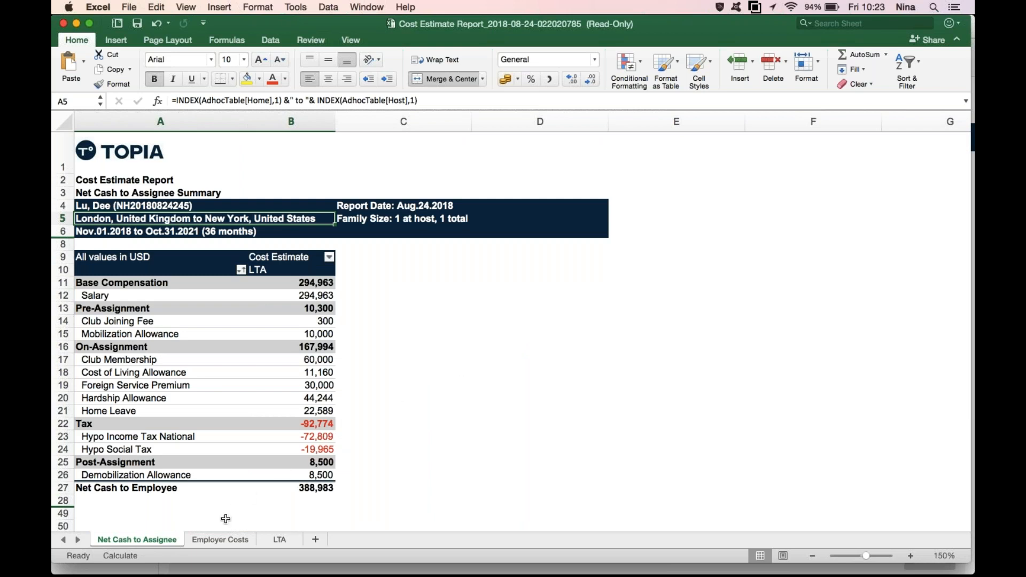
Review the Employer Costs sheet of the cost estimate report.
{"action": "left_click", "coordinate": [218, 540]}
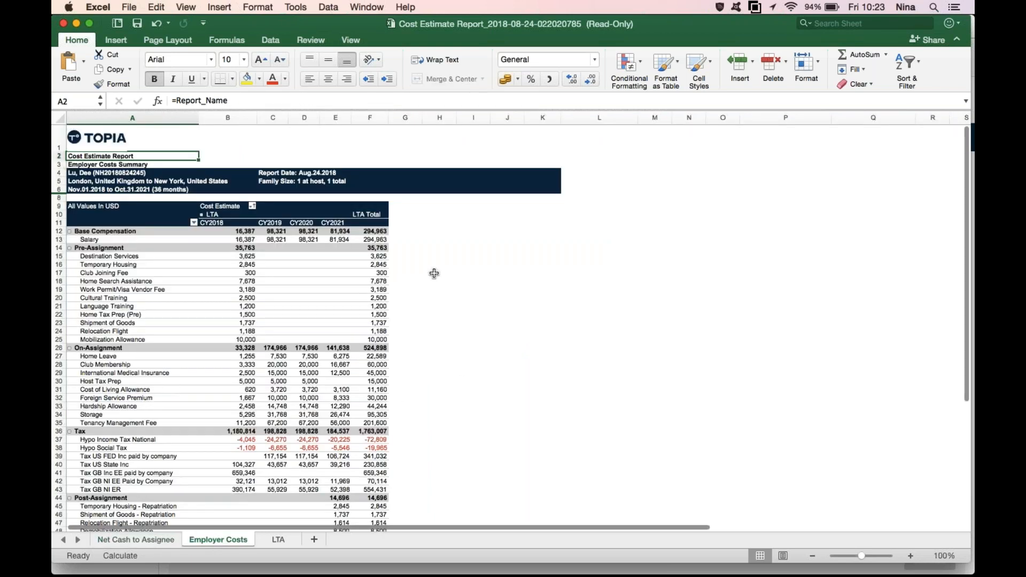
{"action": "scroll", "coordinate": [434, 273], "scroll_direction": "up", "scroll_amount": 3}
{"action": "scroll", "coordinate": [403, 234], "scroll_direction": "up", "scroll_amount": 2}
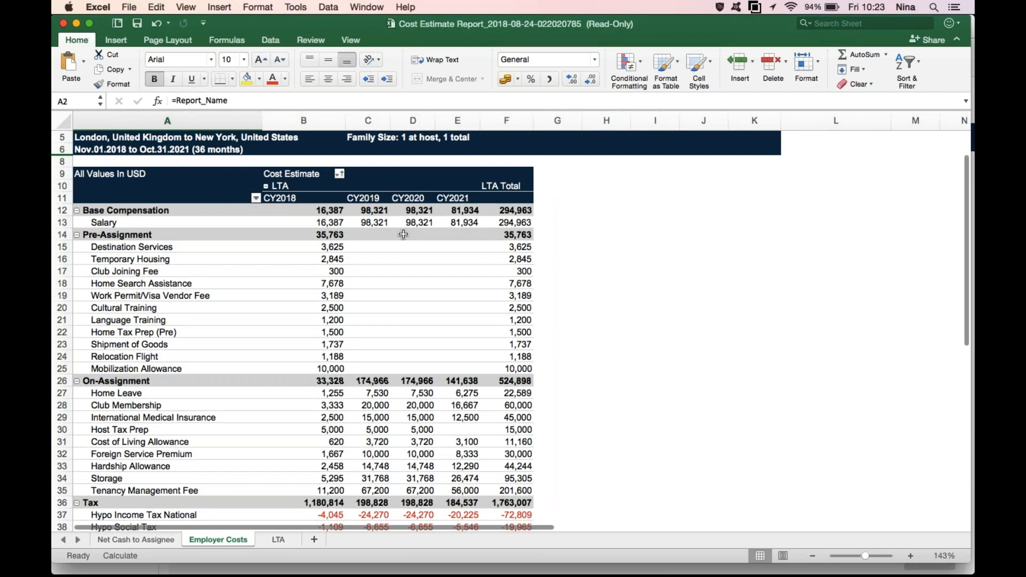
{"action": "scroll", "coordinate": [506, 340], "scroll_direction": "down", "scroll_amount": 5}
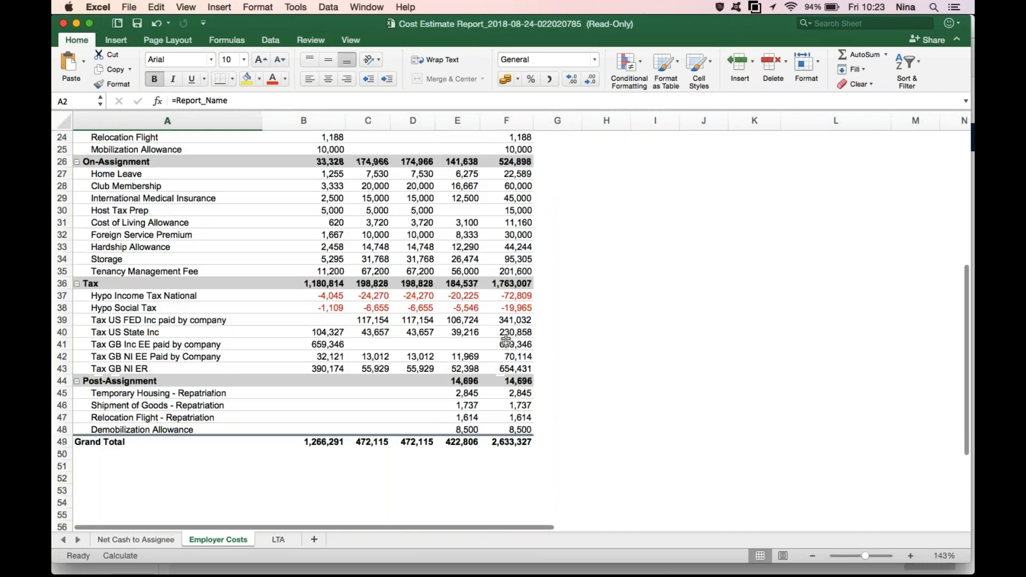
Review the LTA sheet, then close the cost estimate workbook.
{"action": "left_click", "coordinate": [274, 539]}
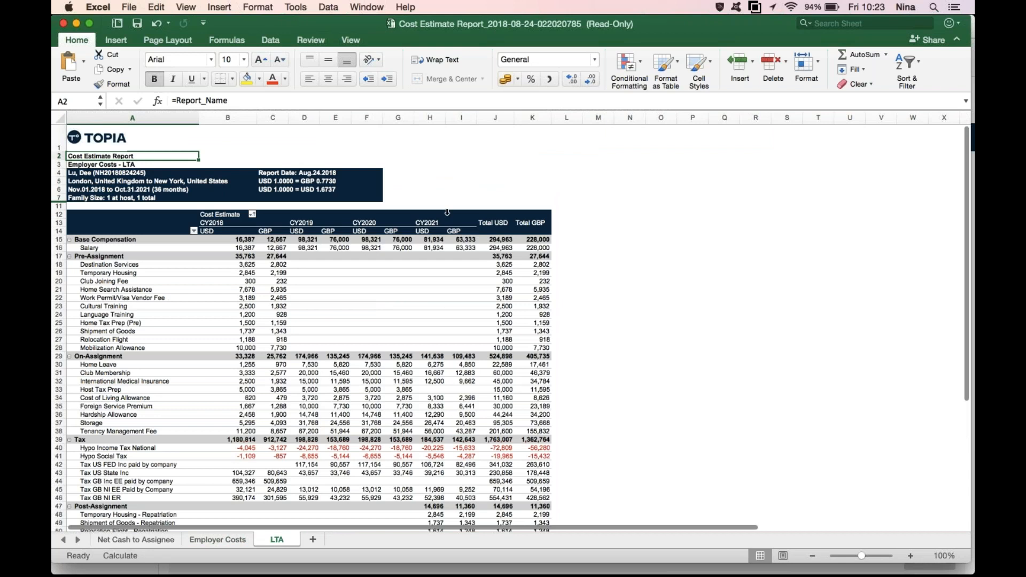
{"action": "scroll", "coordinate": [659, 222], "scroll_direction": "up", "scroll_amount": 2}
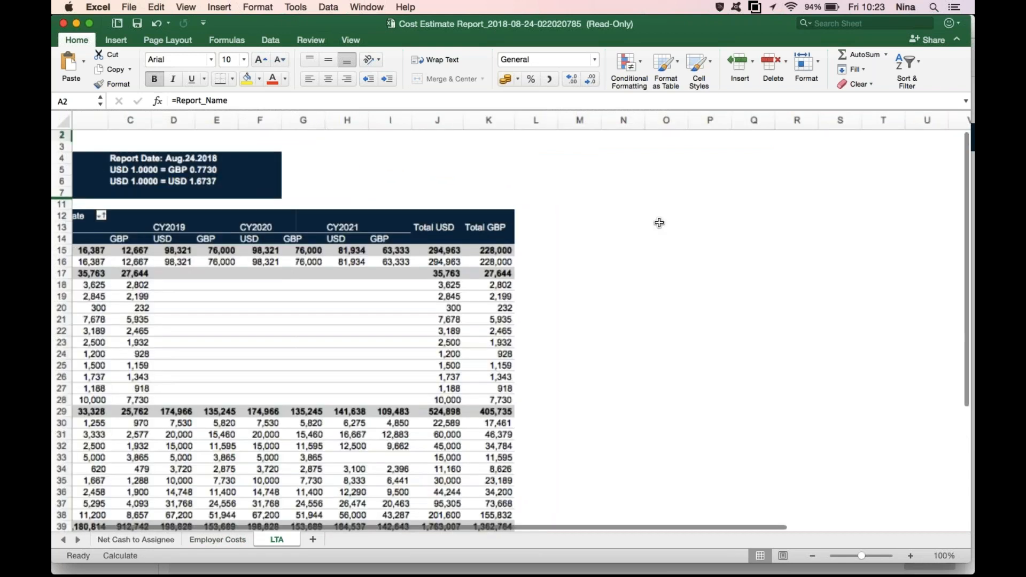
{"action": "scroll", "coordinate": [658, 222], "scroll_direction": "left", "scroll_amount": 4}
{"action": "scroll", "coordinate": [658, 222], "scroll_direction": "left", "scroll_amount": 2}
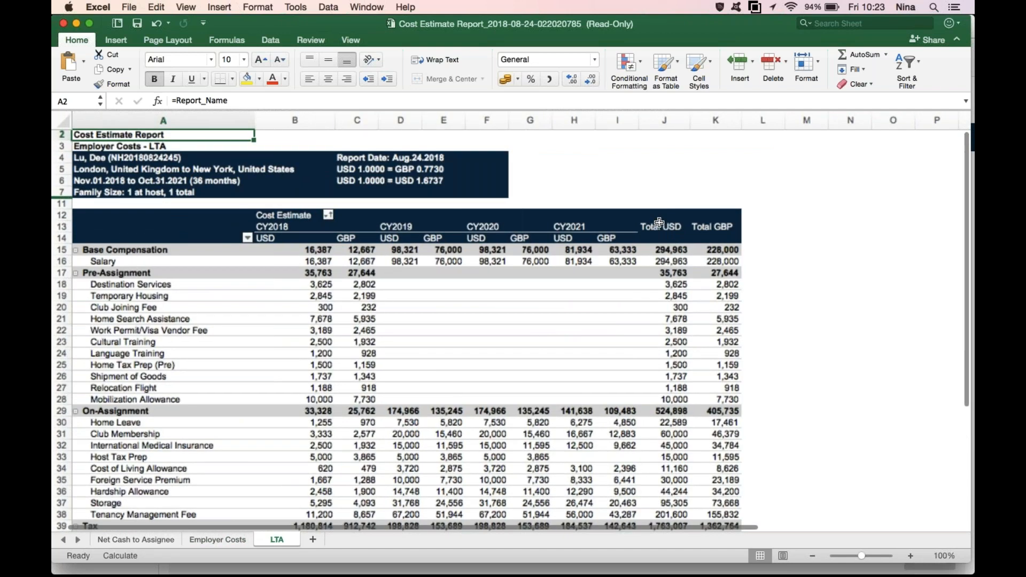
{"action": "scroll", "coordinate": [658, 222], "scroll_direction": "up", "scroll_amount": 1}
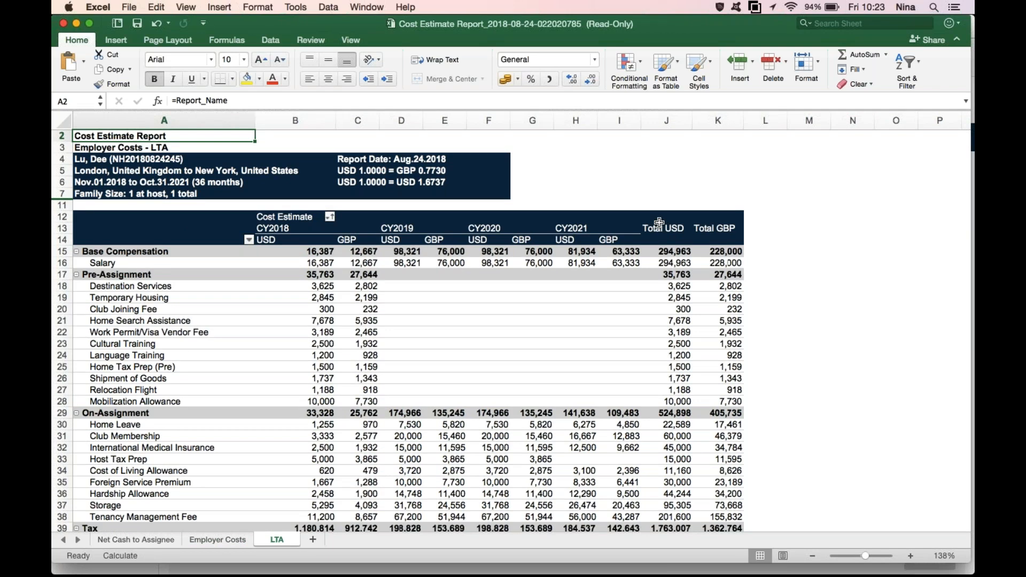
{"action": "scroll", "coordinate": [658, 223], "scroll_direction": "down", "scroll_amount": 2}
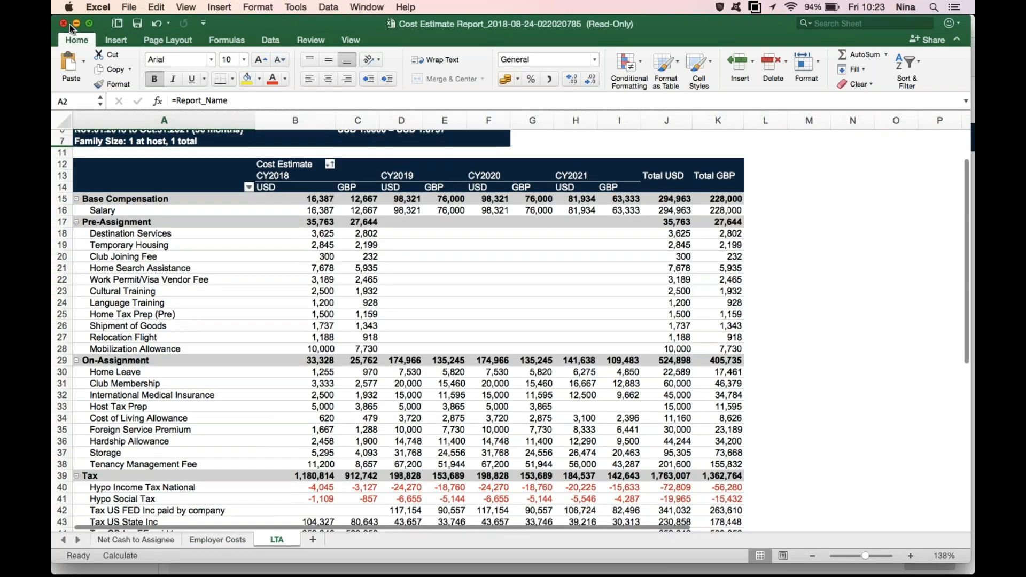
{"action": "left_click", "coordinate": [63, 23]}
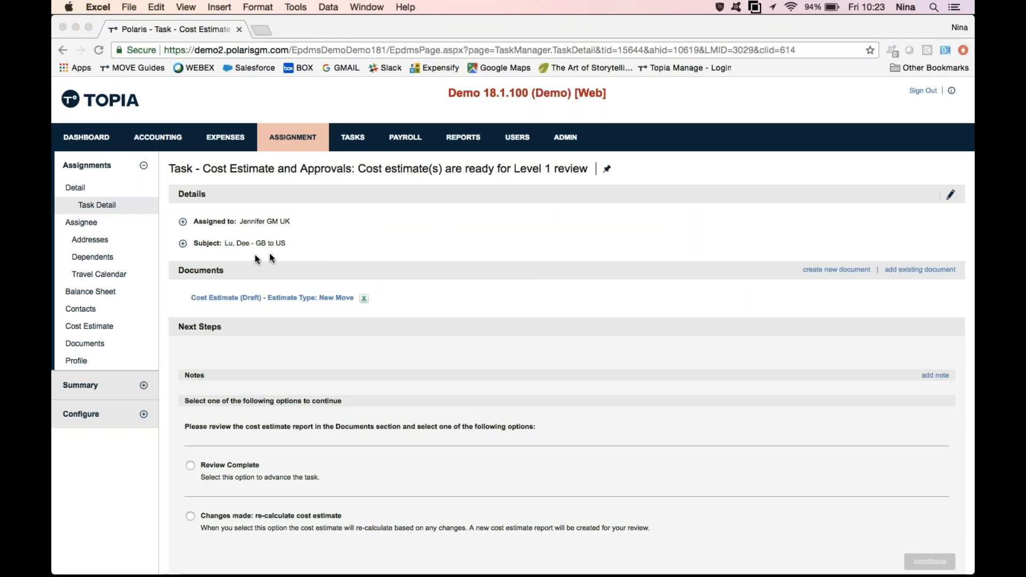
Review the LTA estimate's Tax tab for hypo, home, host and residual taxes, then return to the summary.
{"action": "left_click", "coordinate": [93, 327]}
{"action": "left_click", "coordinate": [92, 325]}
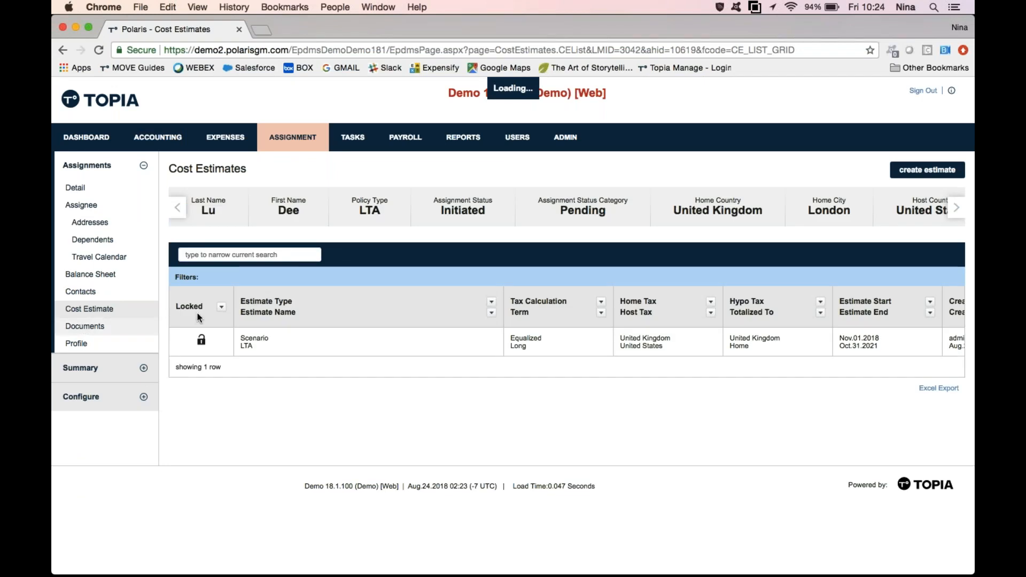
{"action": "double_click", "coordinate": [251, 338]}
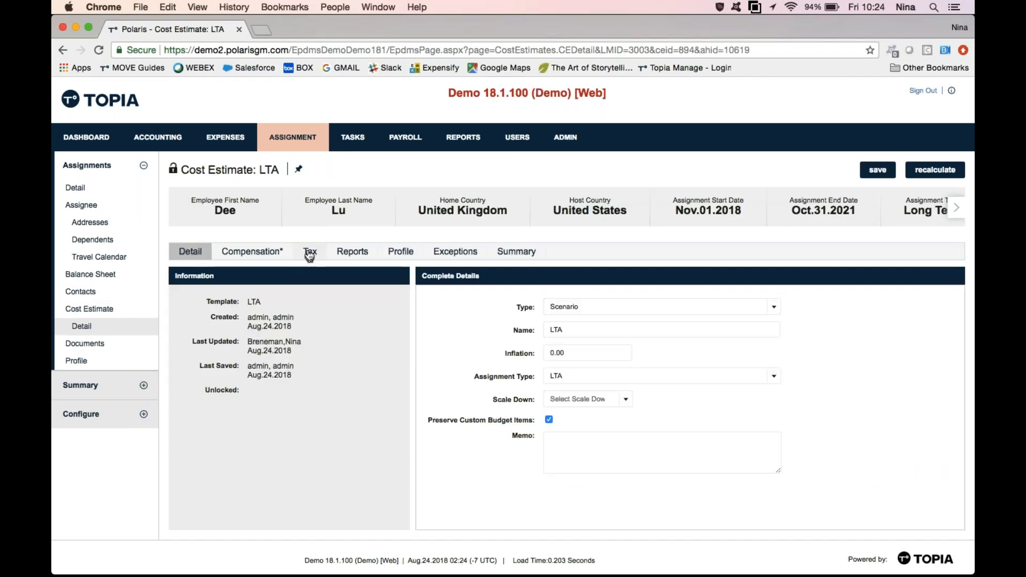
{"action": "left_click", "coordinate": [309, 253]}
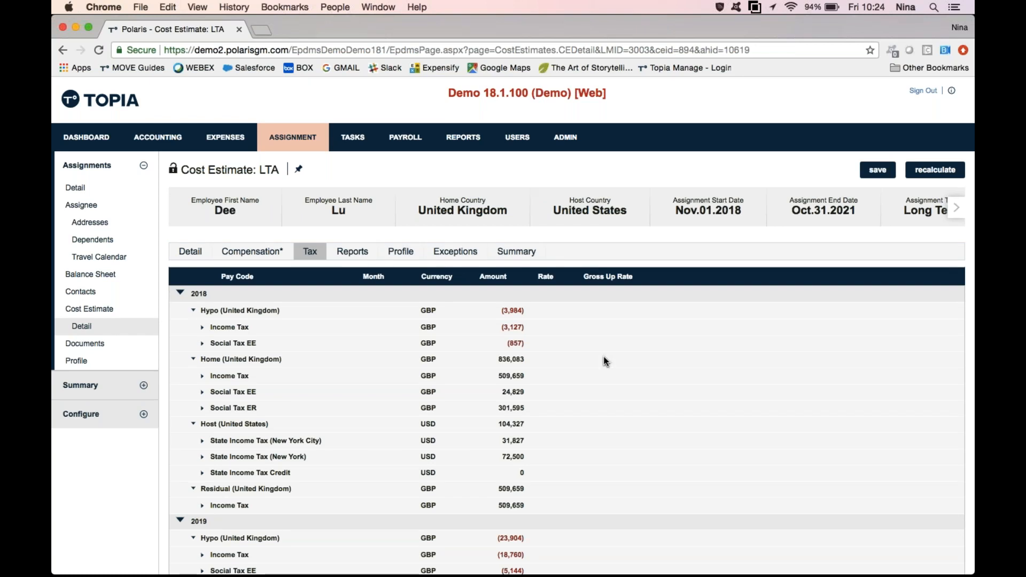
{"action": "scroll", "coordinate": [605, 362], "scroll_direction": "down", "scroll_amount": 1}
{"action": "scroll", "coordinate": [605, 361], "scroll_direction": "down", "scroll_amount": 15}
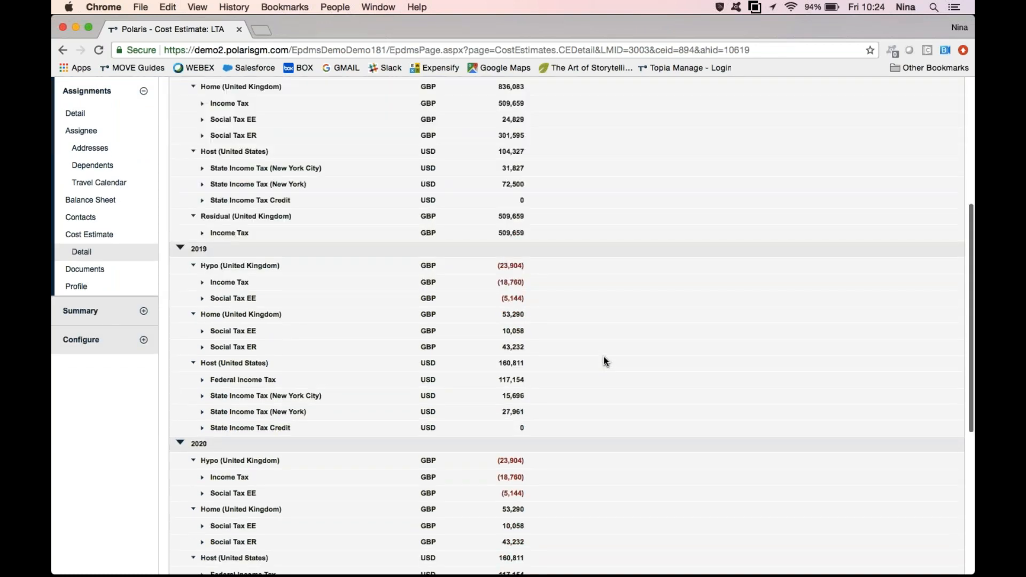
{"action": "scroll", "coordinate": [605, 362], "scroll_direction": "up", "scroll_amount": 12}
{"action": "scroll", "coordinate": [605, 361], "scroll_direction": "up", "scroll_amount": 5}
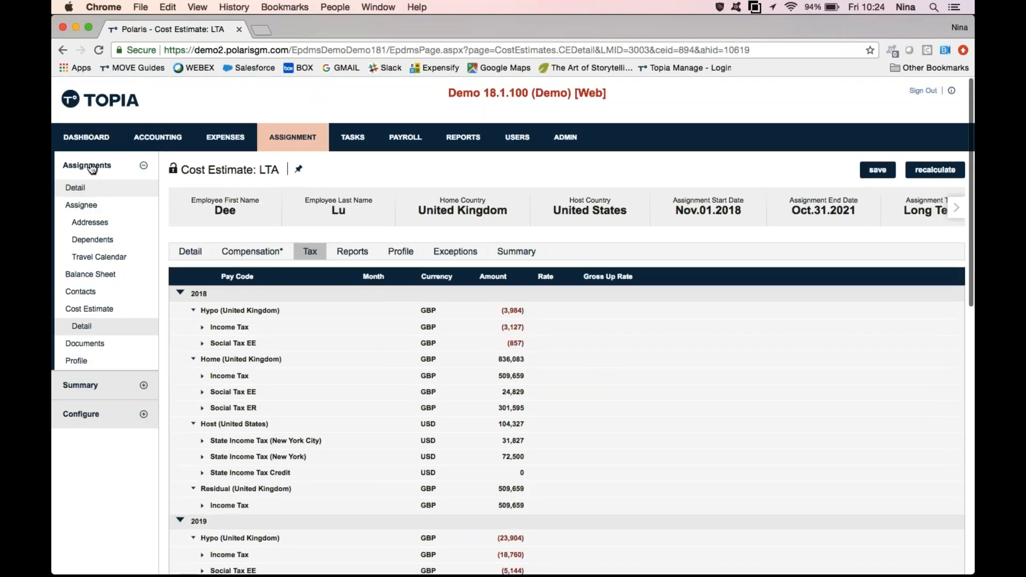
{"action": "left_click", "coordinate": [77, 188]}
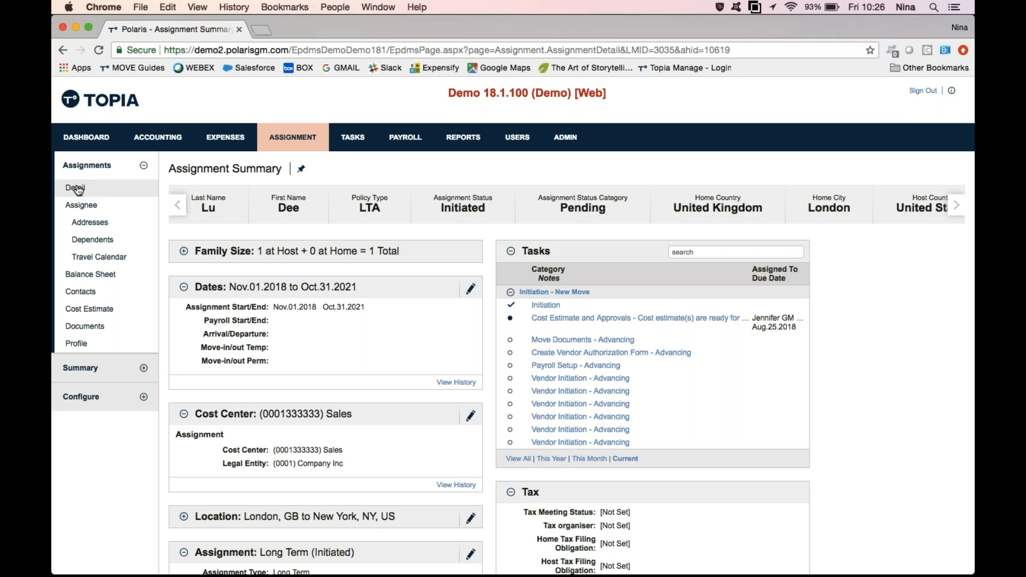
Go to the Topia dashboard, then bring the PowerPoint 'Topia Plan' slide back full screen.
{"action": "left_click", "coordinate": [97, 141]}
{"action": "key", "text": "ctrl+Up"}
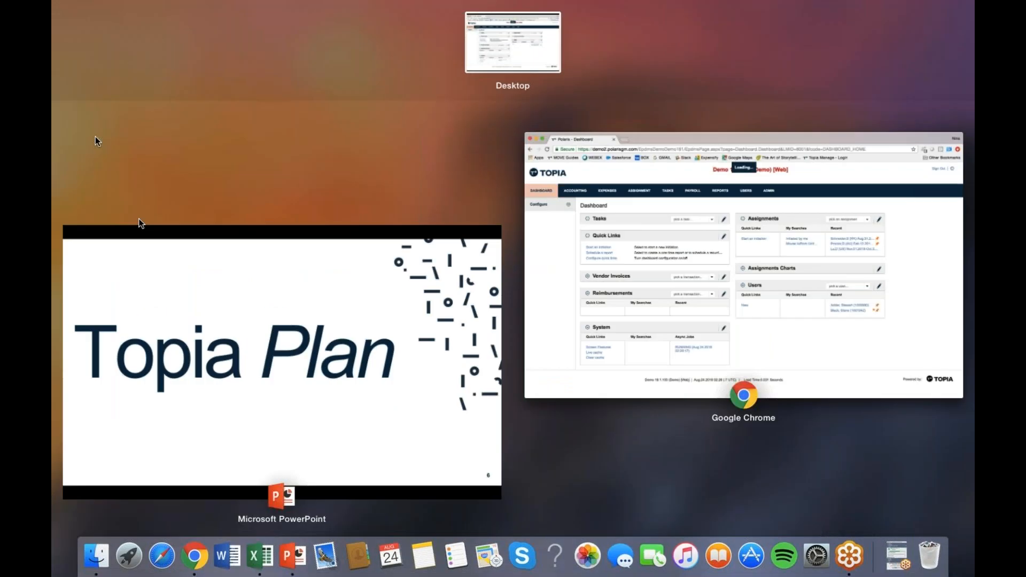
{"action": "left_click", "coordinate": [214, 302]}
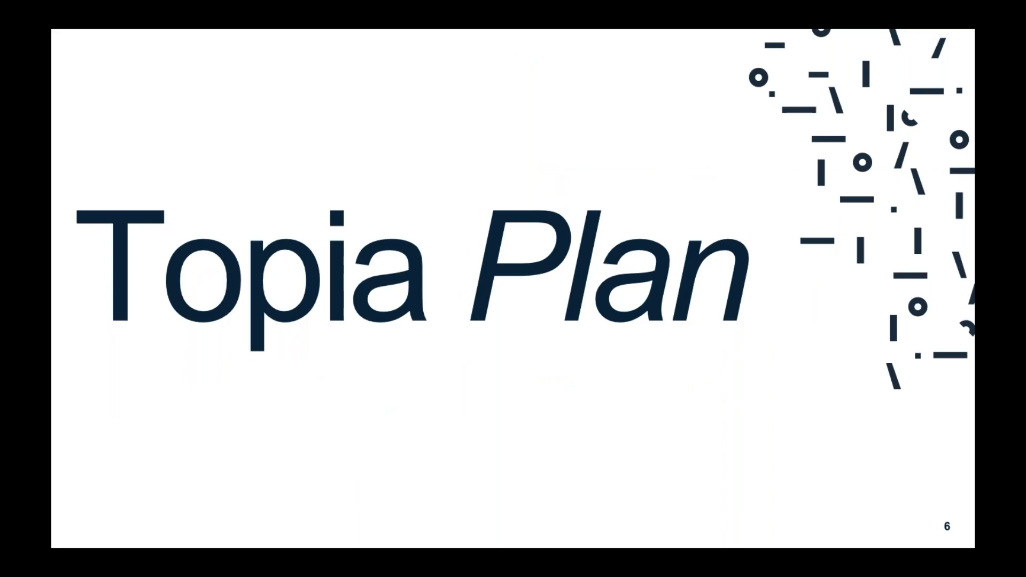